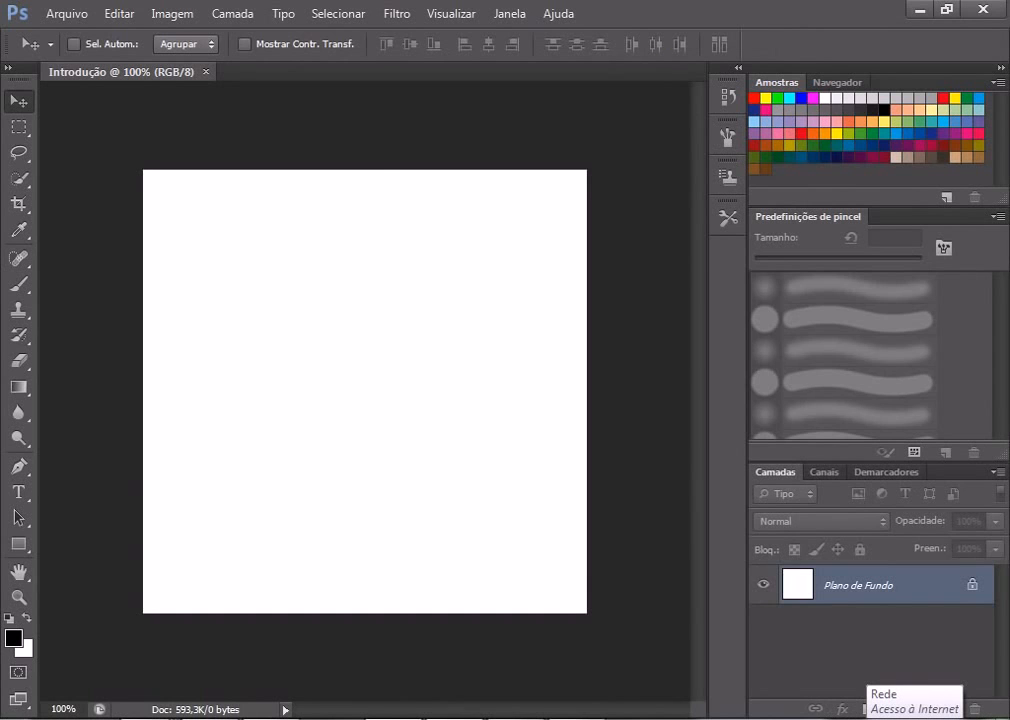
Step: Detach the Clone Source (Origem do clone) panel from its dock, collapse the dock to icons and close the detached panel
right_click(178, 76)
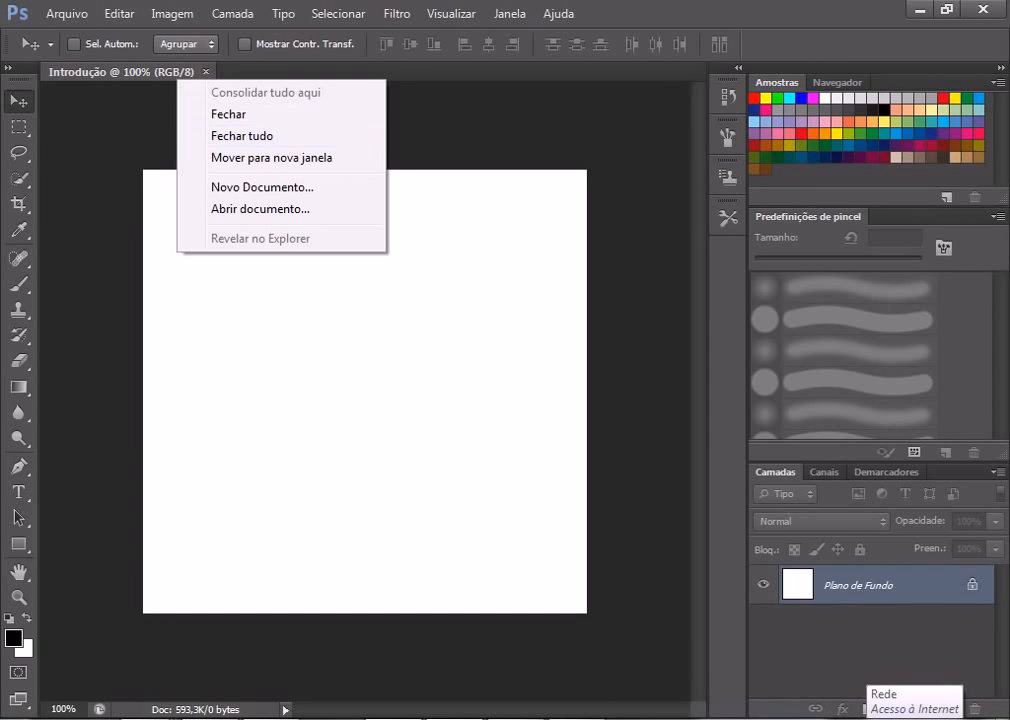
key(Escape)
drag(708, 180, 524, 180)
mouse_move(635, 178)
mouse_down()
mouse_move(603, 309)
mouse_move(624, 230)
mouse_move(574, 255)
mouse_move(586, 316)
mouse_up()
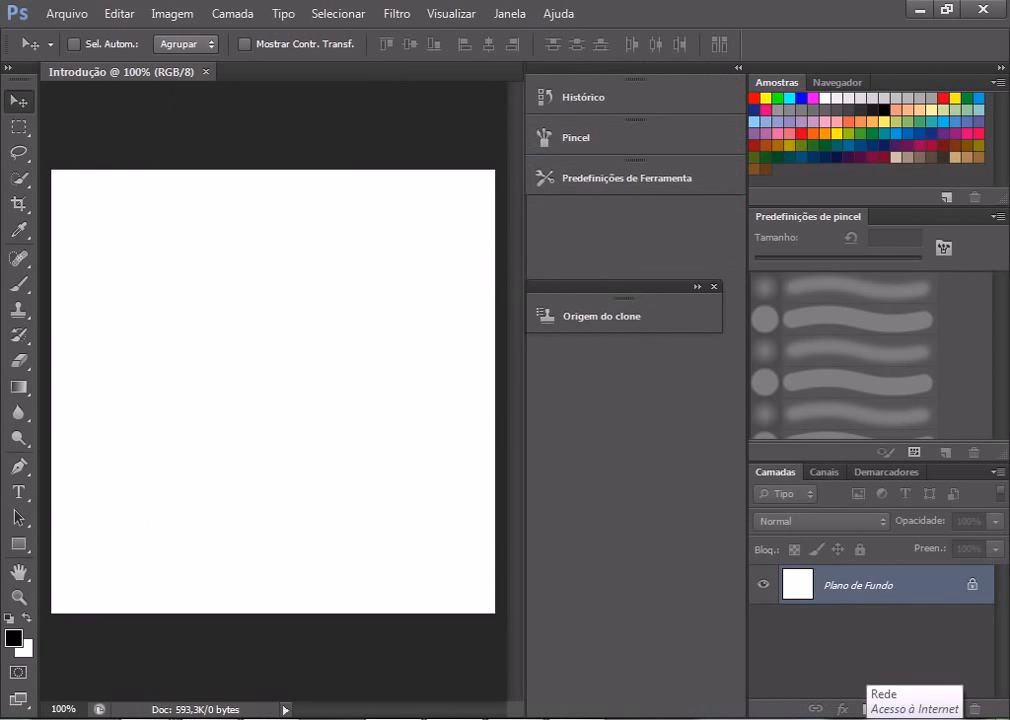
click(738, 67)
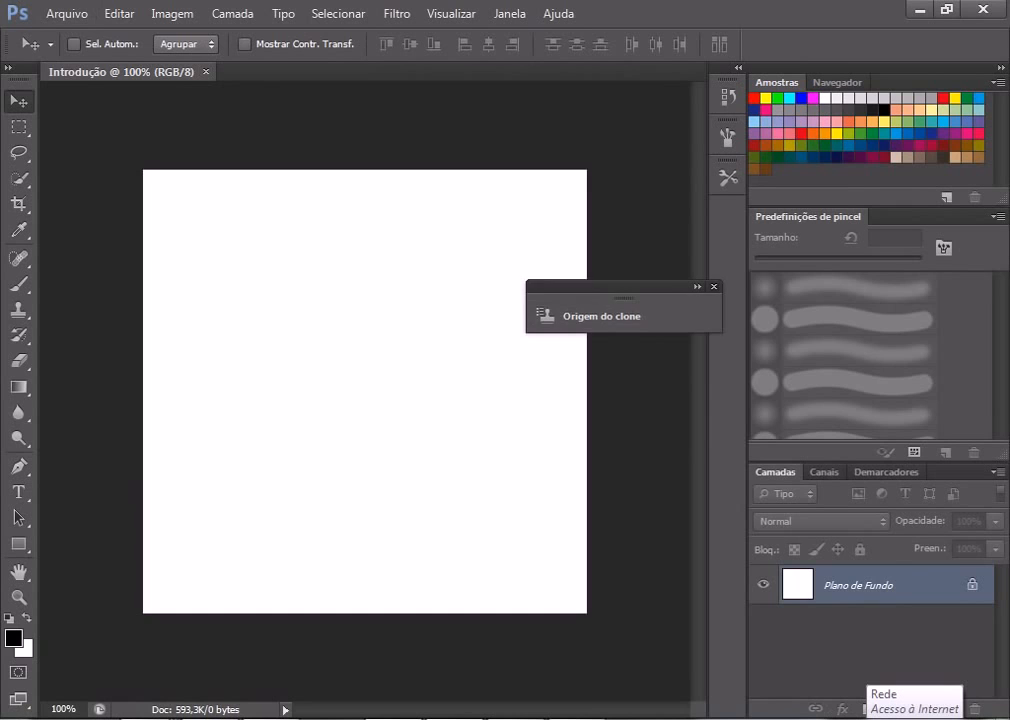
click(713, 286)
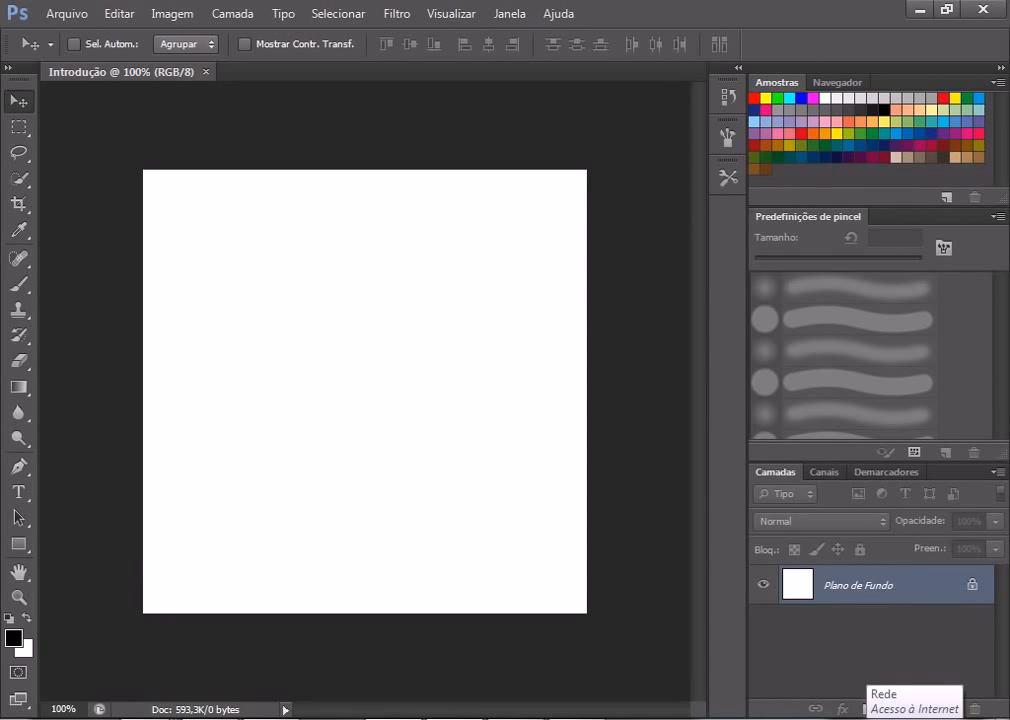
Step: Zoom the canvas out and in, and fit the whole image to the window
key(Right)
key(Return)
key(ctrl+minus)
key(ctrl+minus)
key(ctrl+minus)
key(ctrl+plus)
key(ctrl+plus)
key(ctrl+plus)
key(ctrl+plus)
key(ctrl+0)
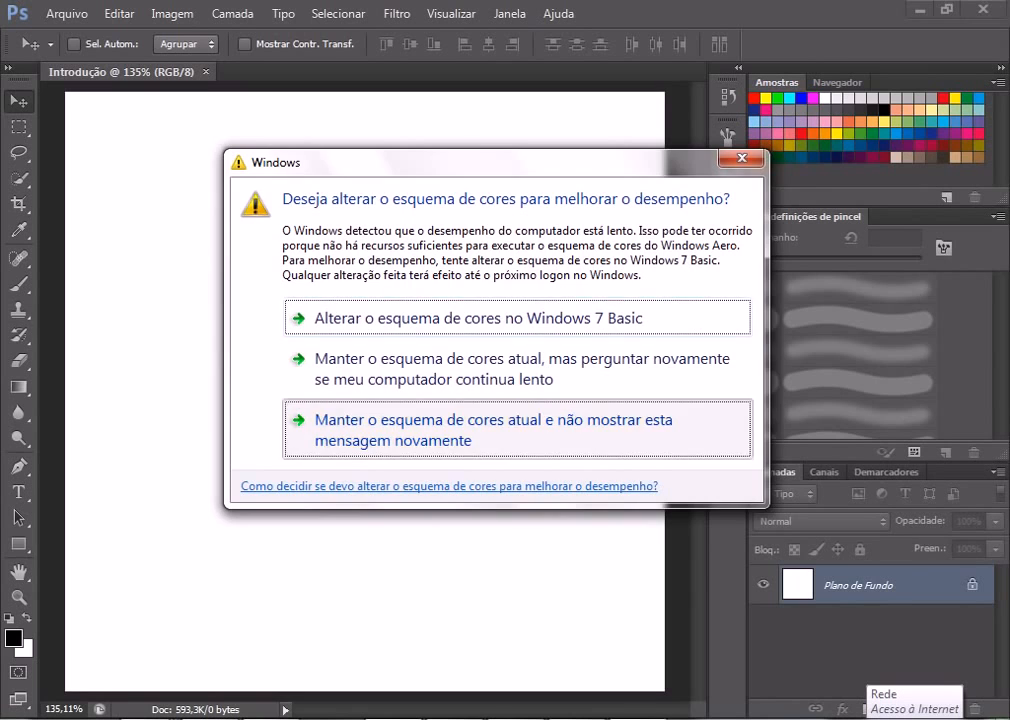
Step: Keep the current Windows colour scheme without showing the message again, and return the canvas to 100% zoom
click(517, 430)
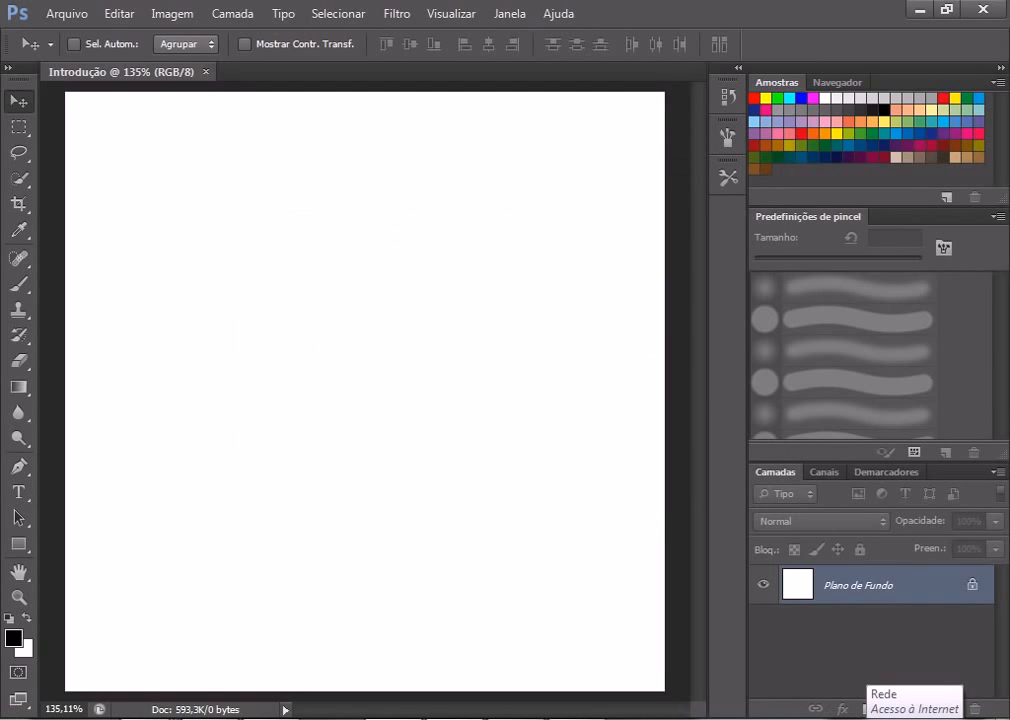
key(ctrl+1)
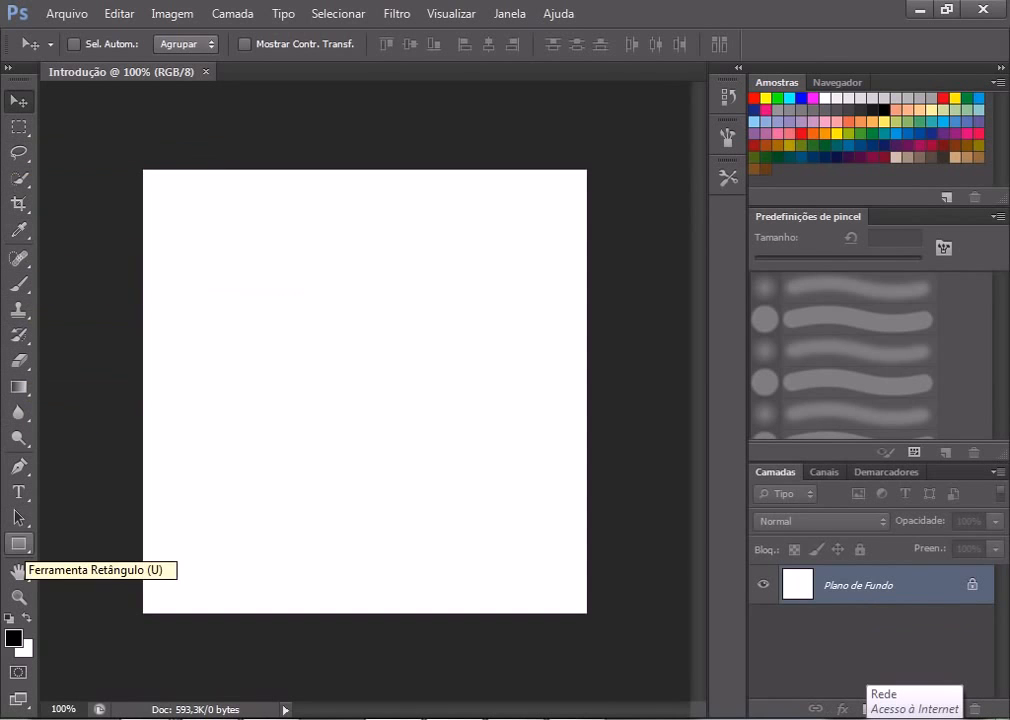
Step: Draw a yellow rectangle of about 216 × 177 px in the upper-left area of the canvas
click(18, 543)
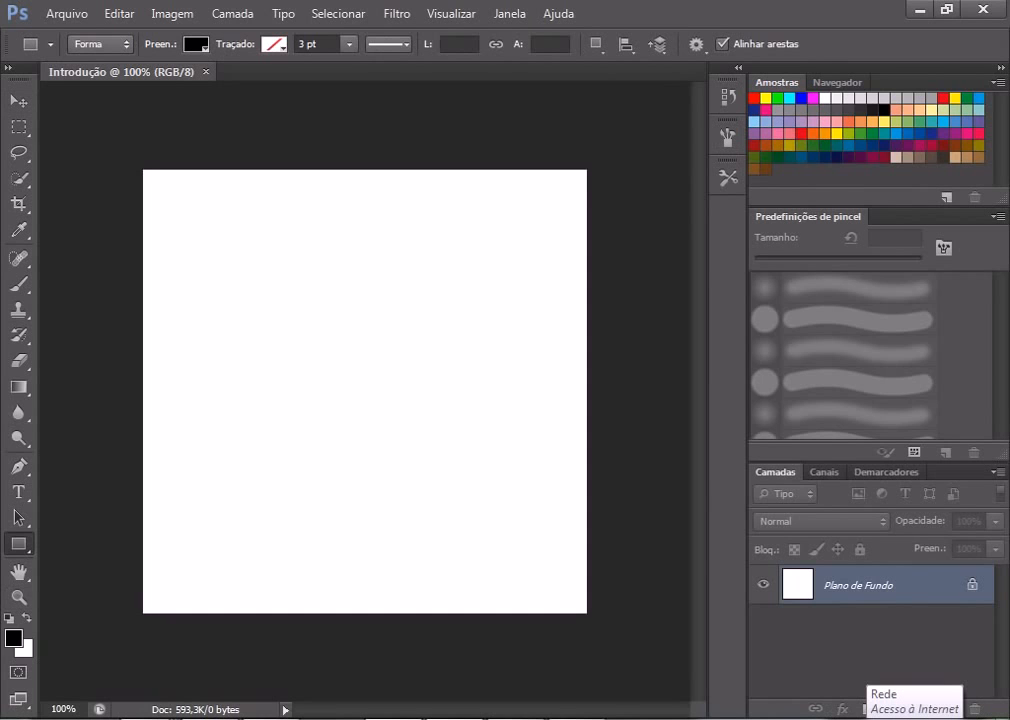
click(765, 98)
drag(198, 213, 411, 387)
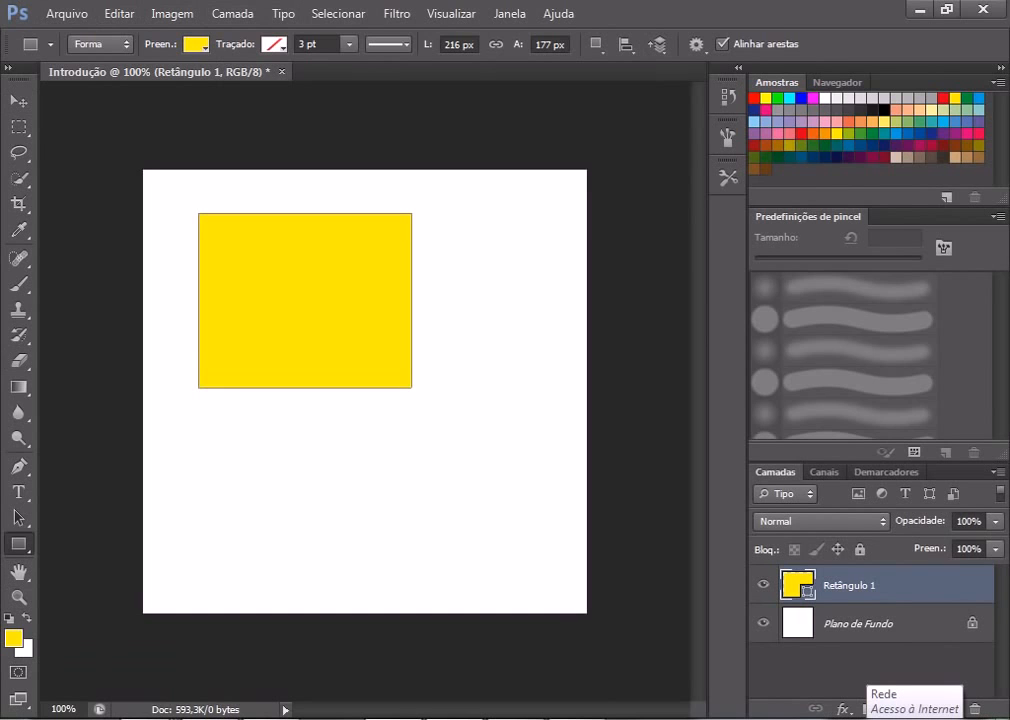
Step: Rename the rectangle's layer to Ret and leave that layer selected
double_click(848, 585)
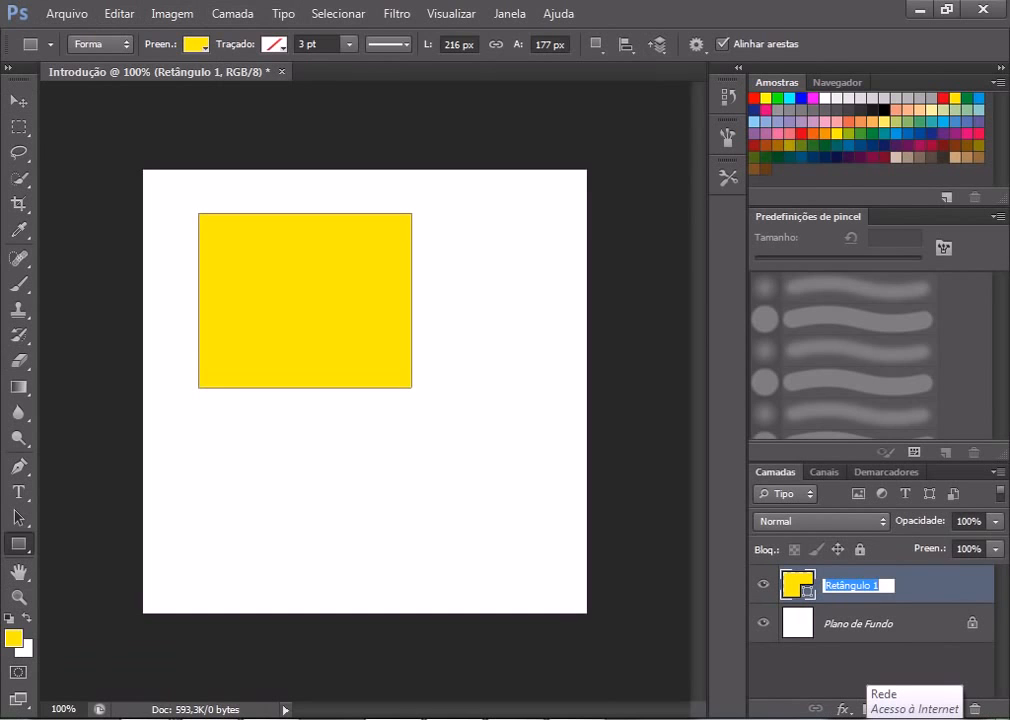
text(Ret)
key(Return)
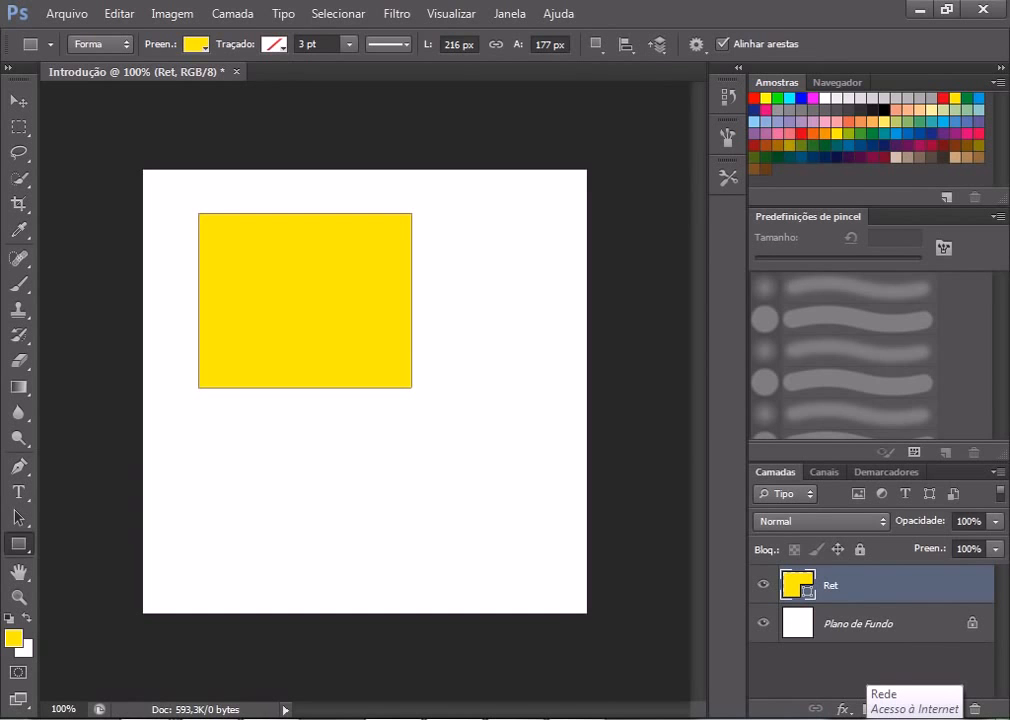
click(880, 623)
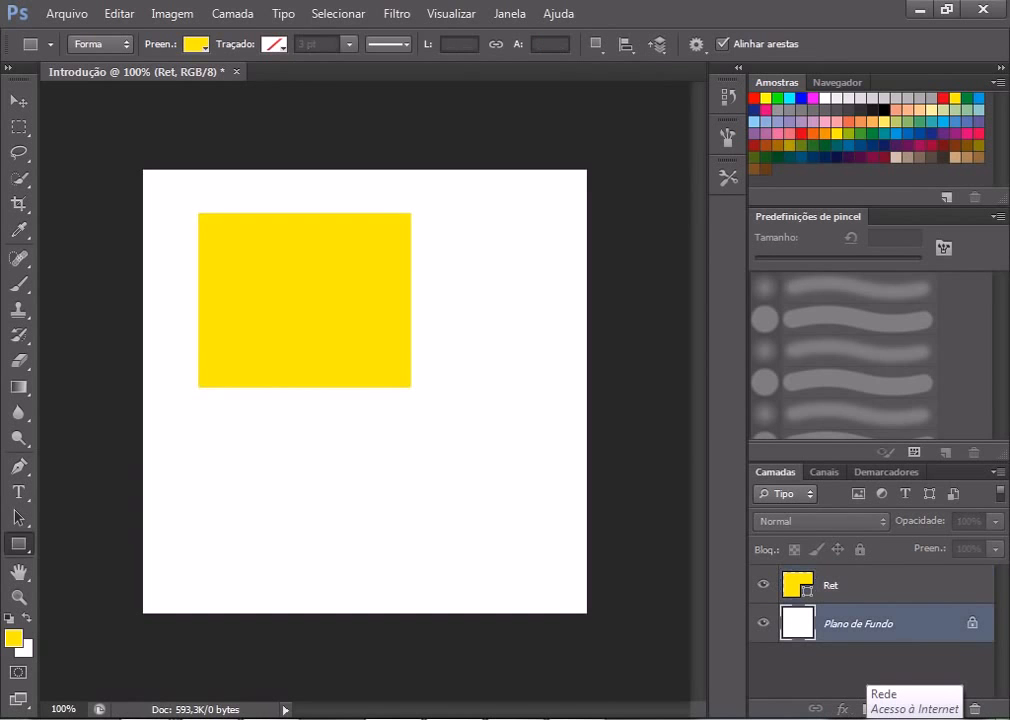
click(880, 585)
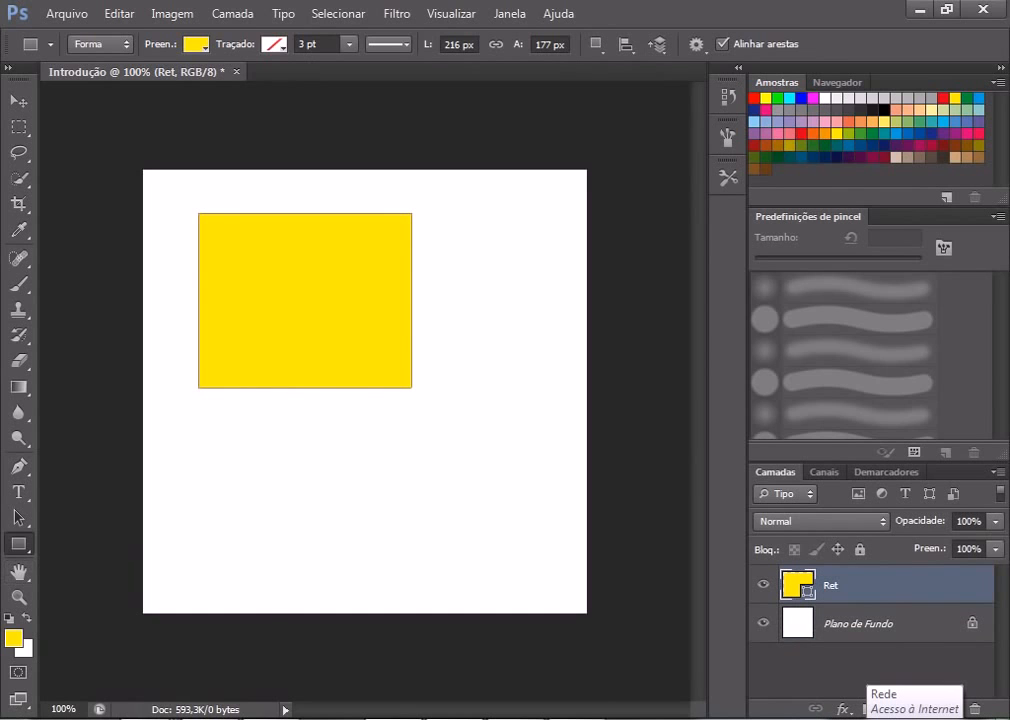
Step: Set the foreground colour to red and draw an ellipse of about 134 × 121 px below the rectangle
click(18, 543)
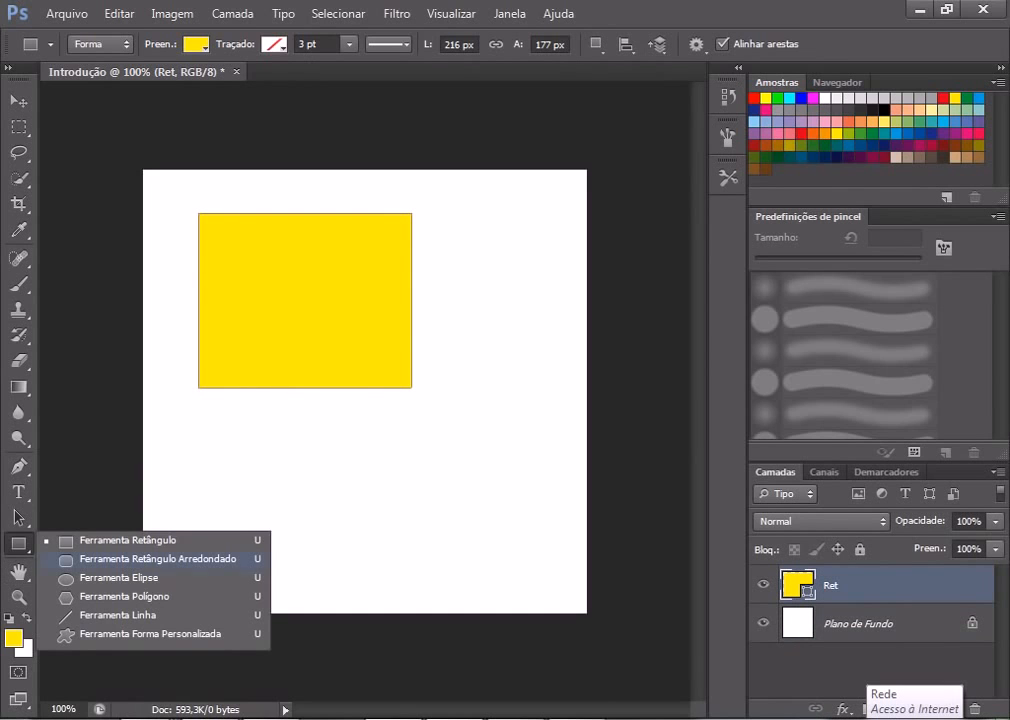
click(118, 577)
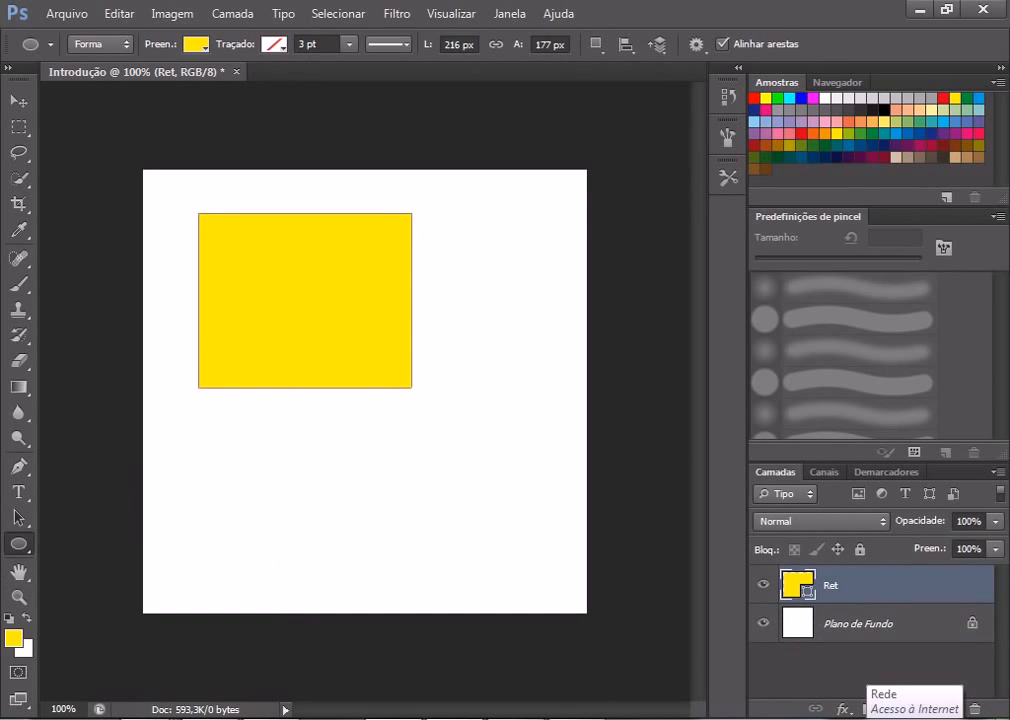
click(754, 97)
drag(237, 427, 370, 545)
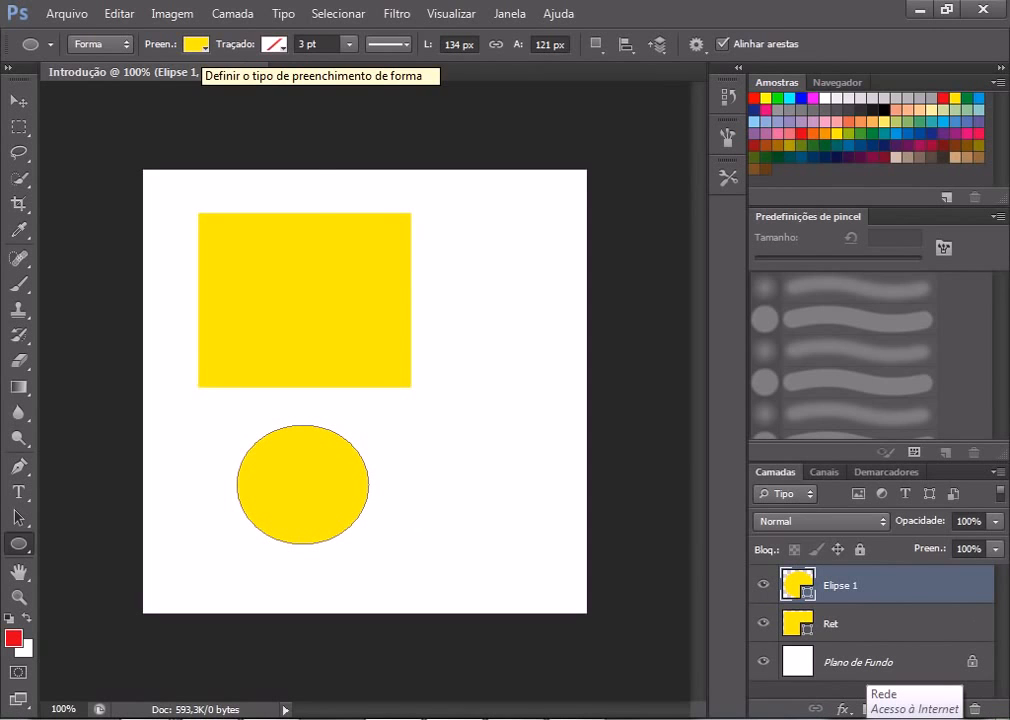
Step: Try several fill colours on the ellipse and set its fill to light purple
click(196, 44)
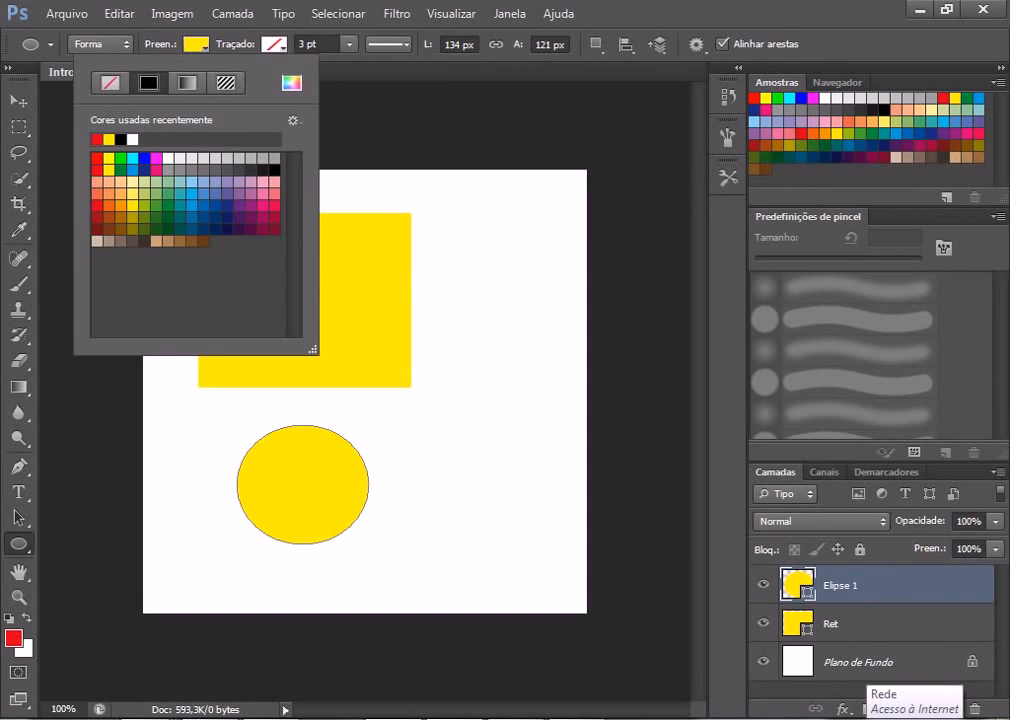
click(263, 194)
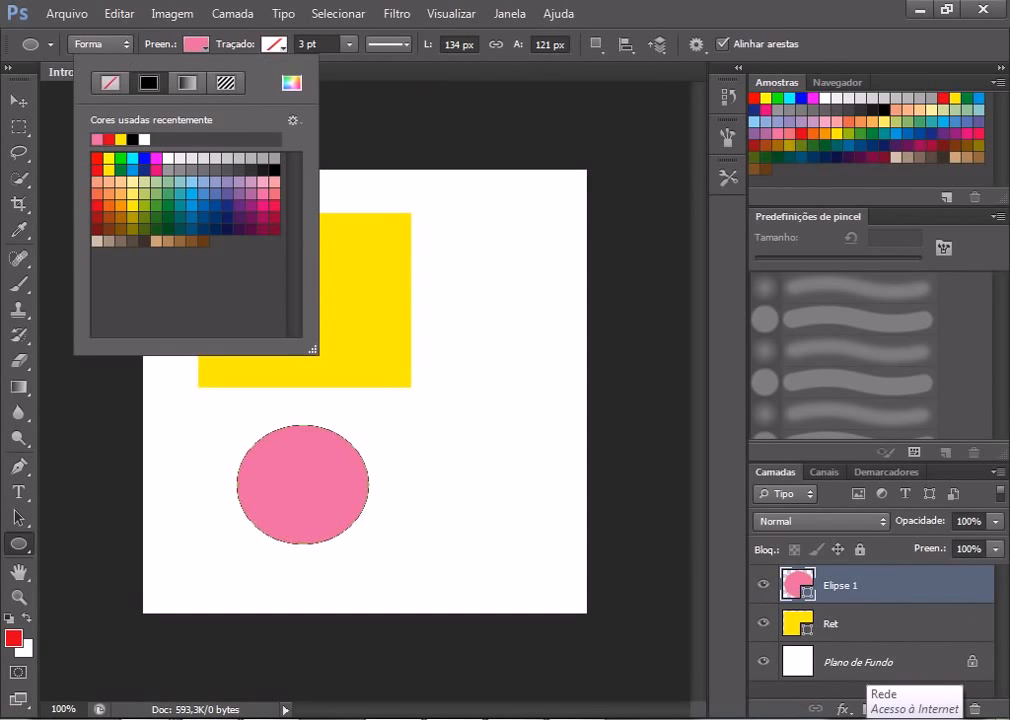
click(203, 205)
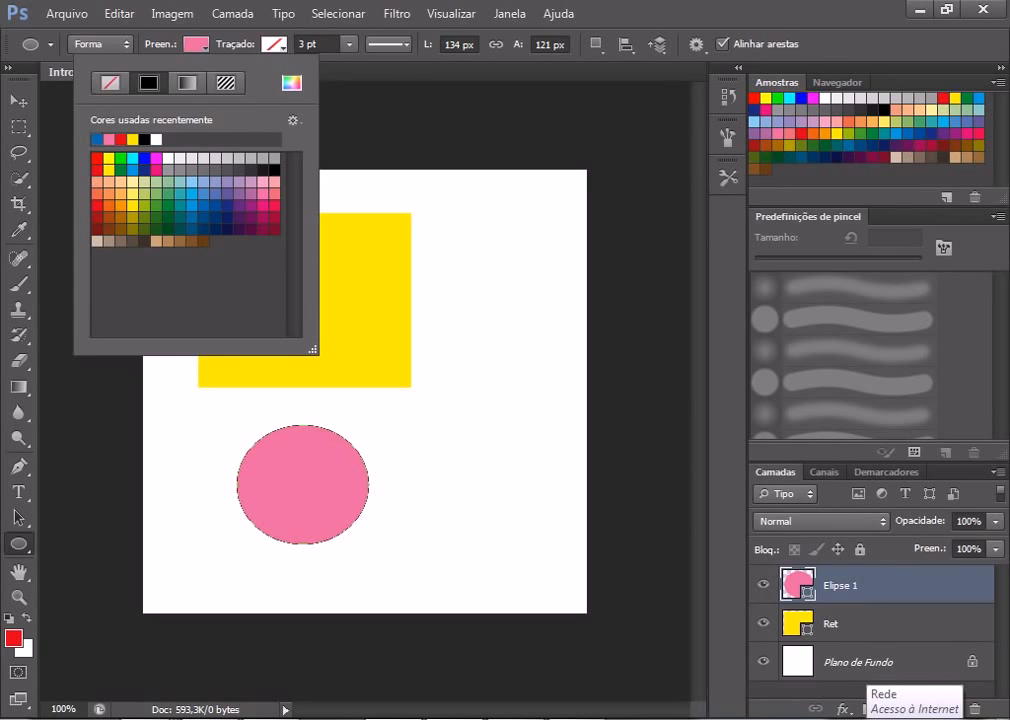
click(121, 205)
click(203, 205)
click(251, 194)
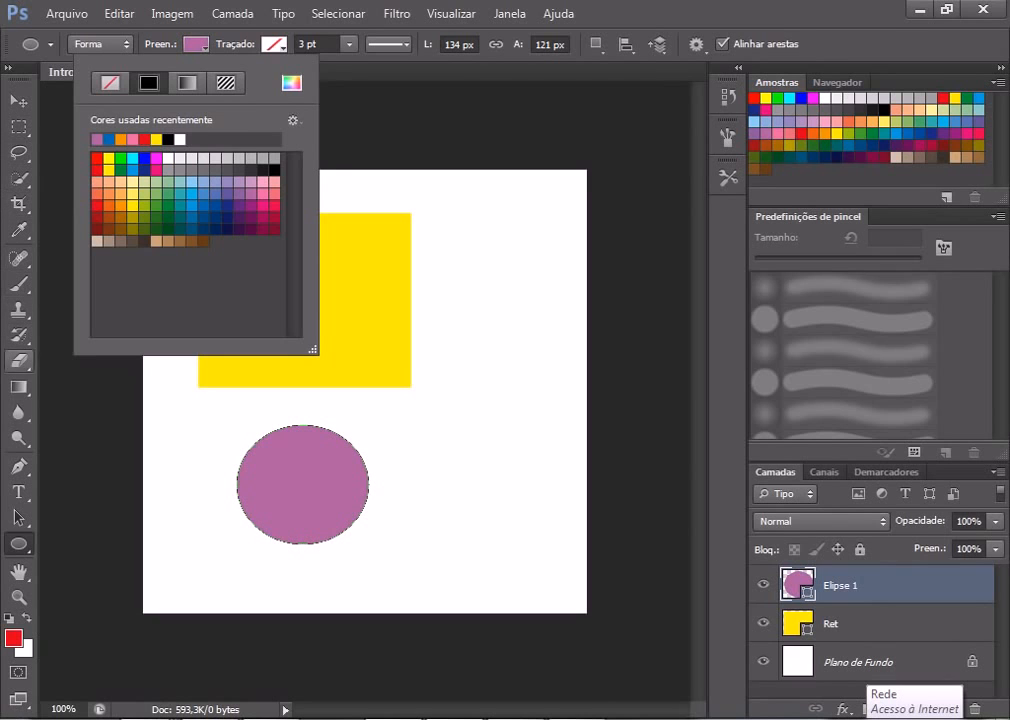
key(Escape)
Step: Rename the ellipse's layer to circ and move the ellipse over the rectangle's lower-right corner
click(19, 387)
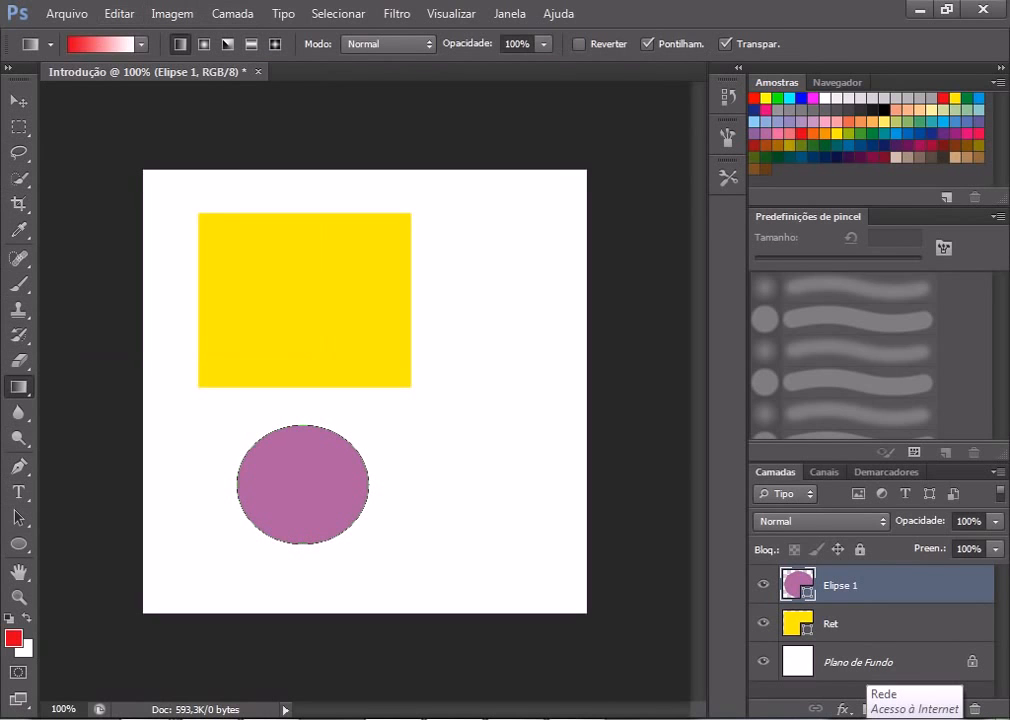
key(v)
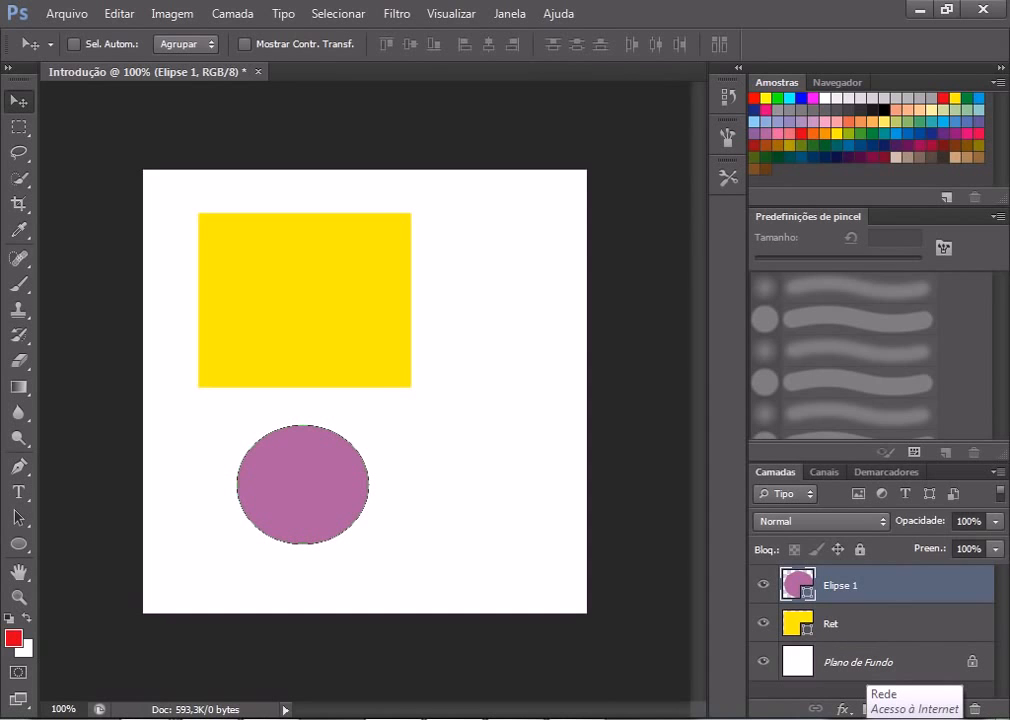
double_click(841, 585)
text(circ)
key(Return)
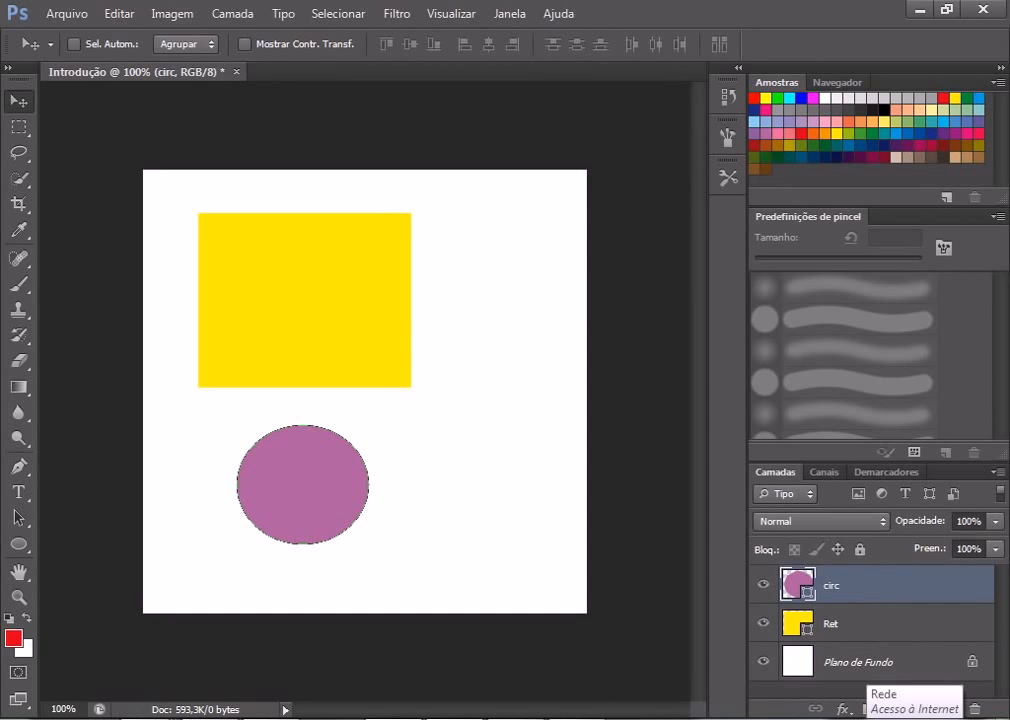
drag(337, 416, 405, 318)
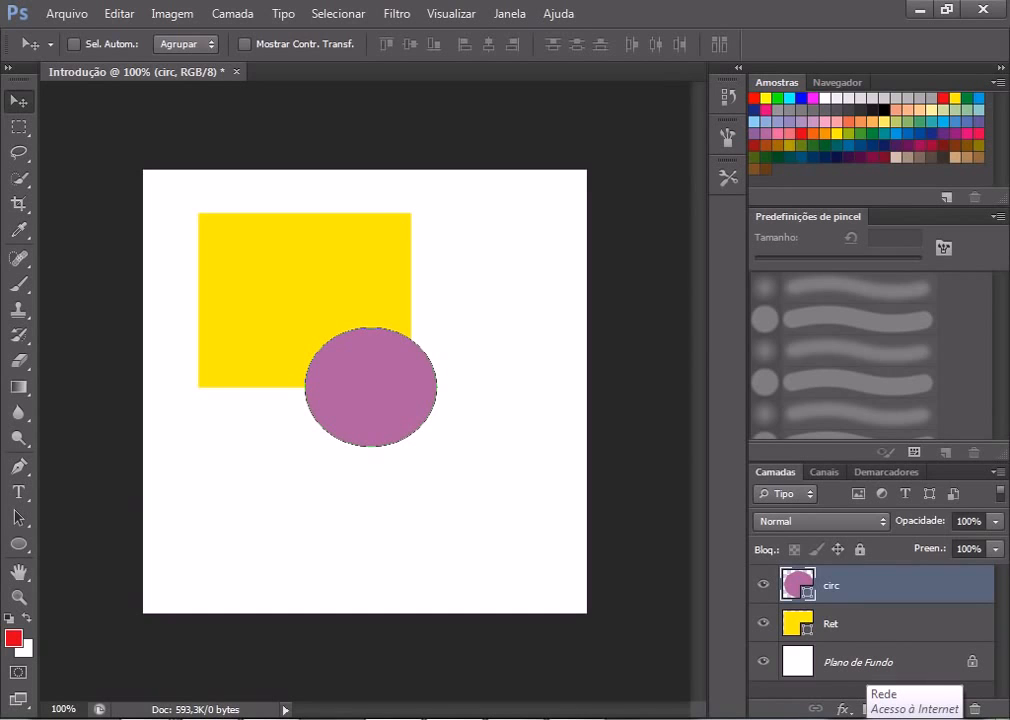
Step: Choose the Paint Bucket with an olive green foreground and try to fill the ellipse, declining to rasterize the shape
click(18, 386)
right_click(18, 386)
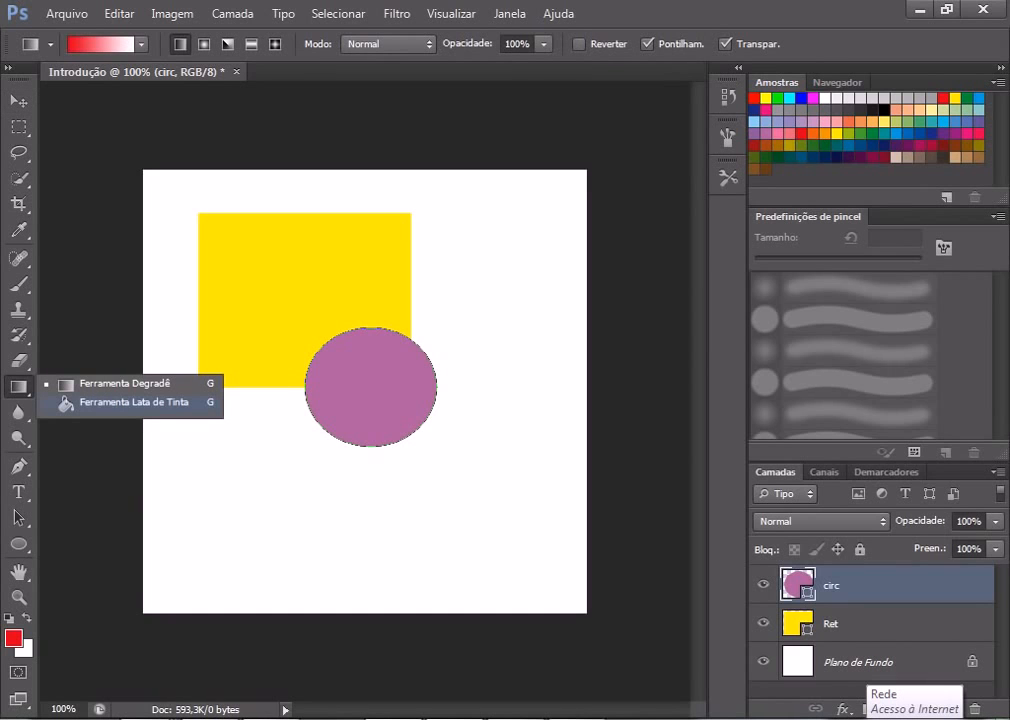
click(134, 402)
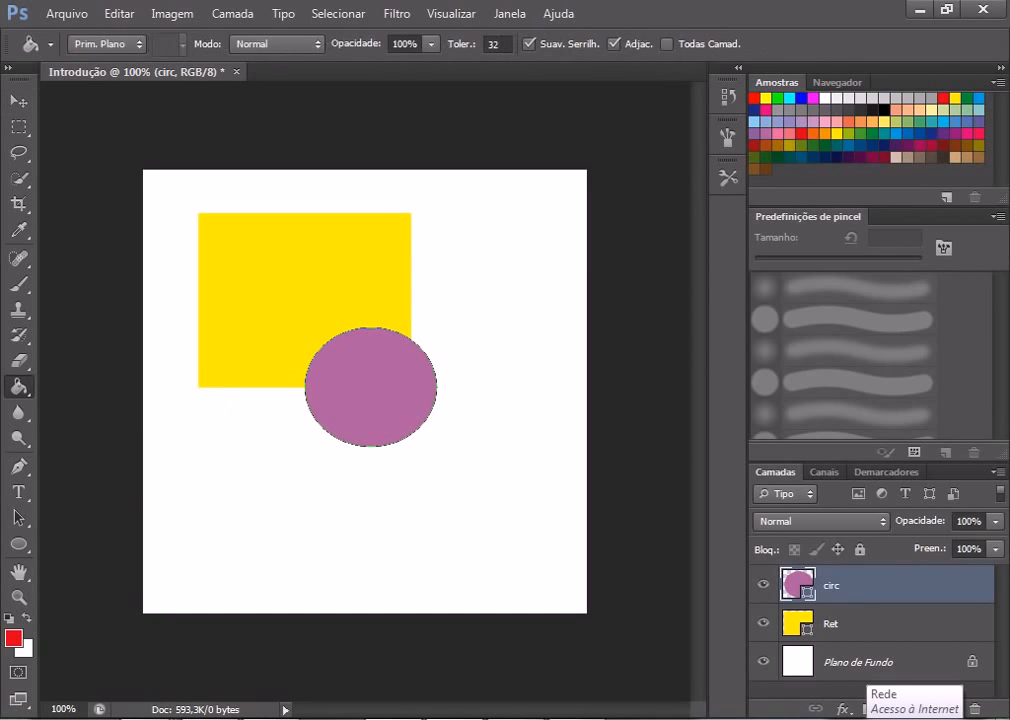
click(848, 133)
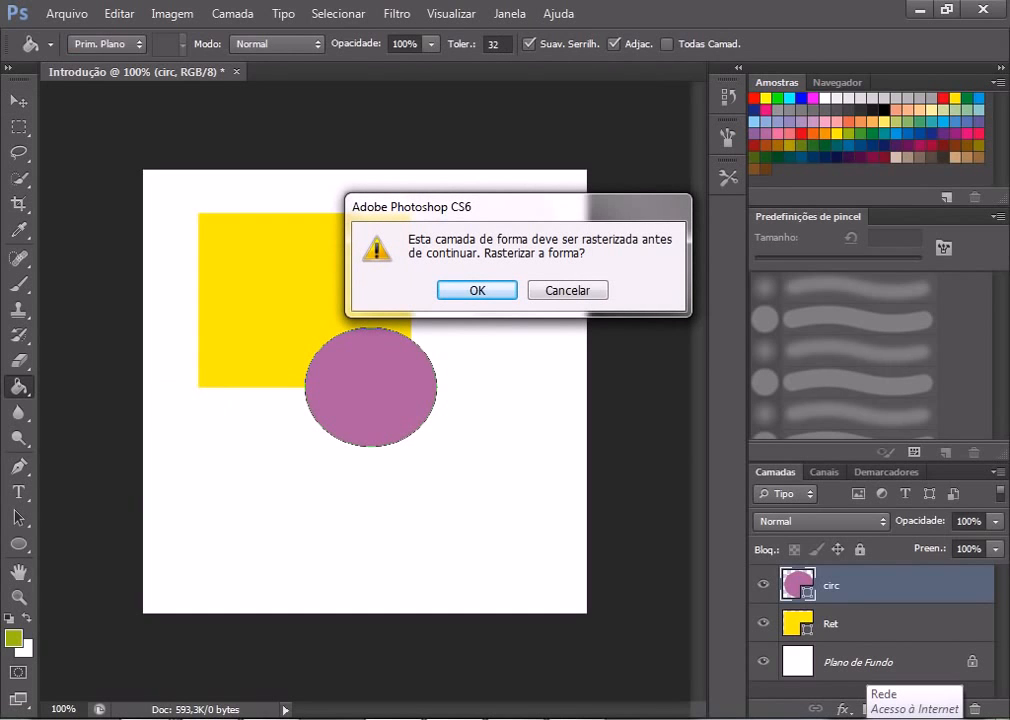
key(Escape)
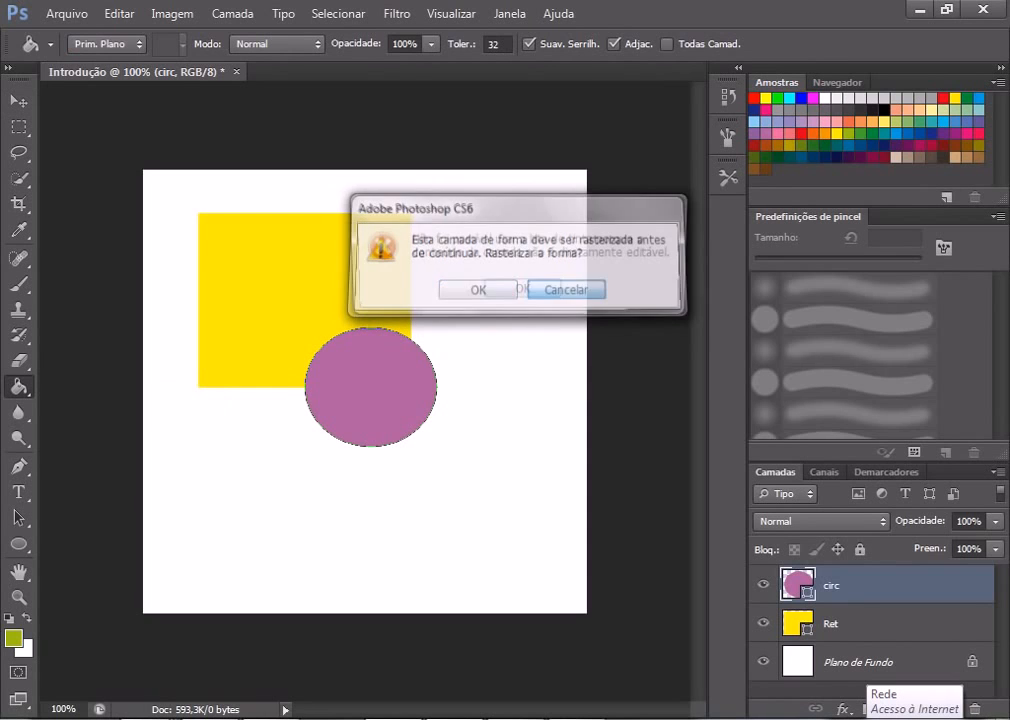
key(Return)
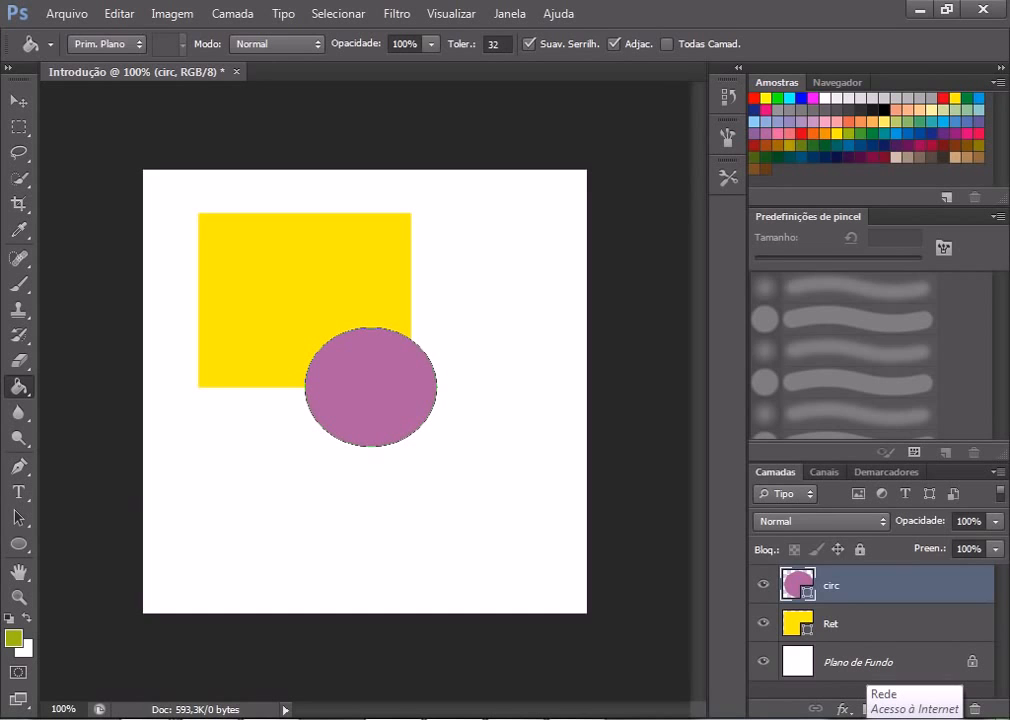
Step: Rasterize the circ layer and the Ret layer
right_click(828, 590)
key(Escape)
right_click(828, 590)
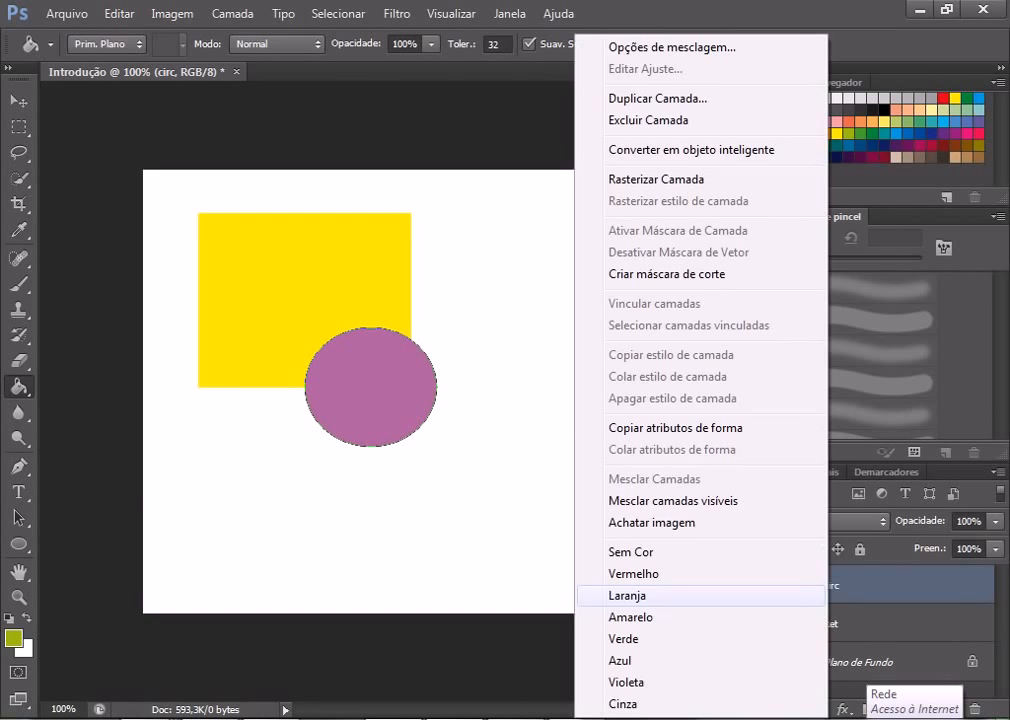
key(Escape)
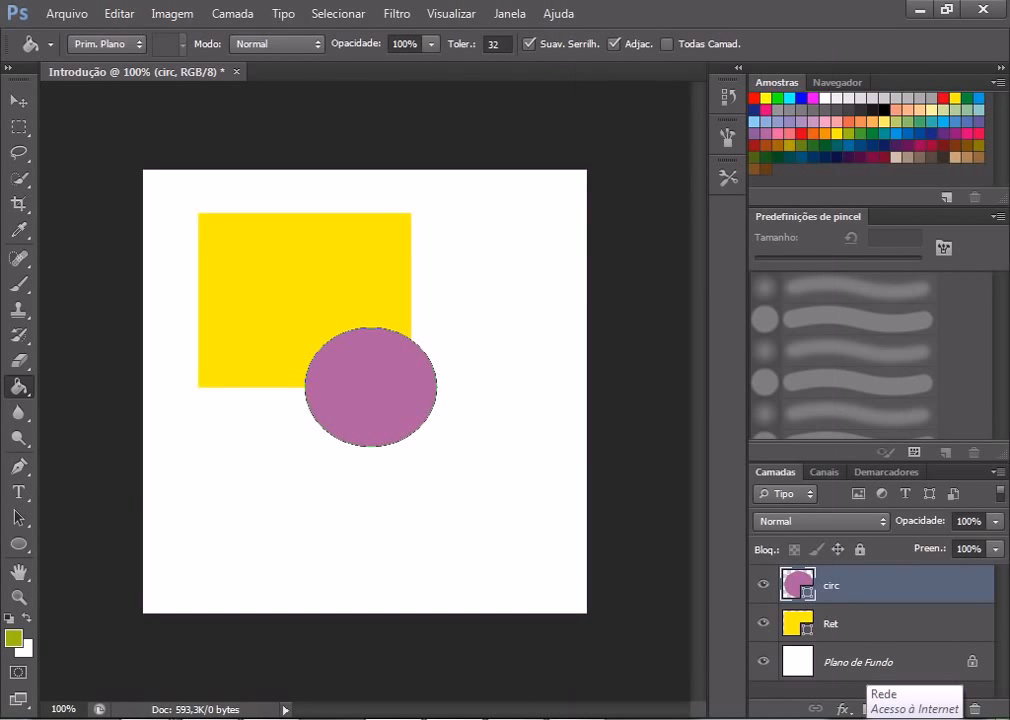
right_click(830, 588)
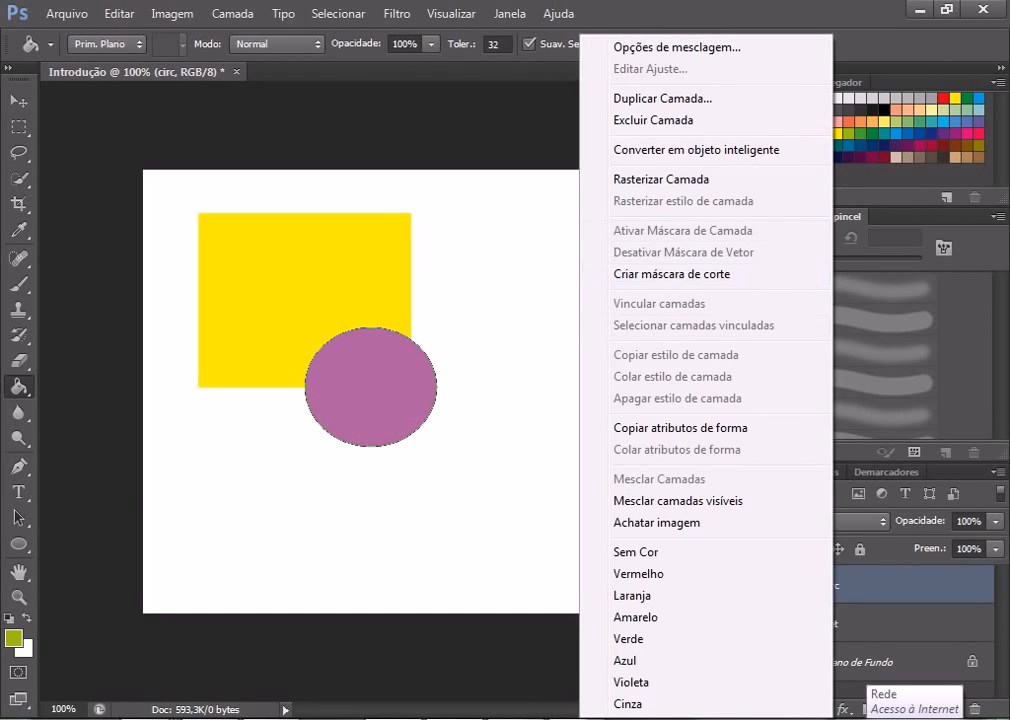
click(658, 176)
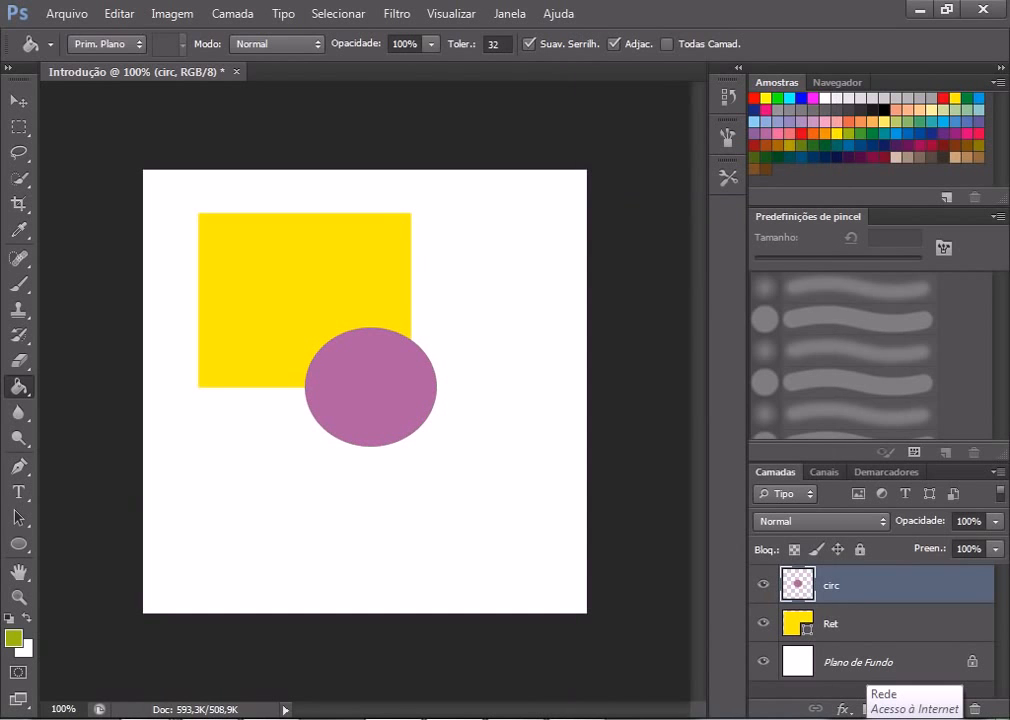
right_click(830, 623)
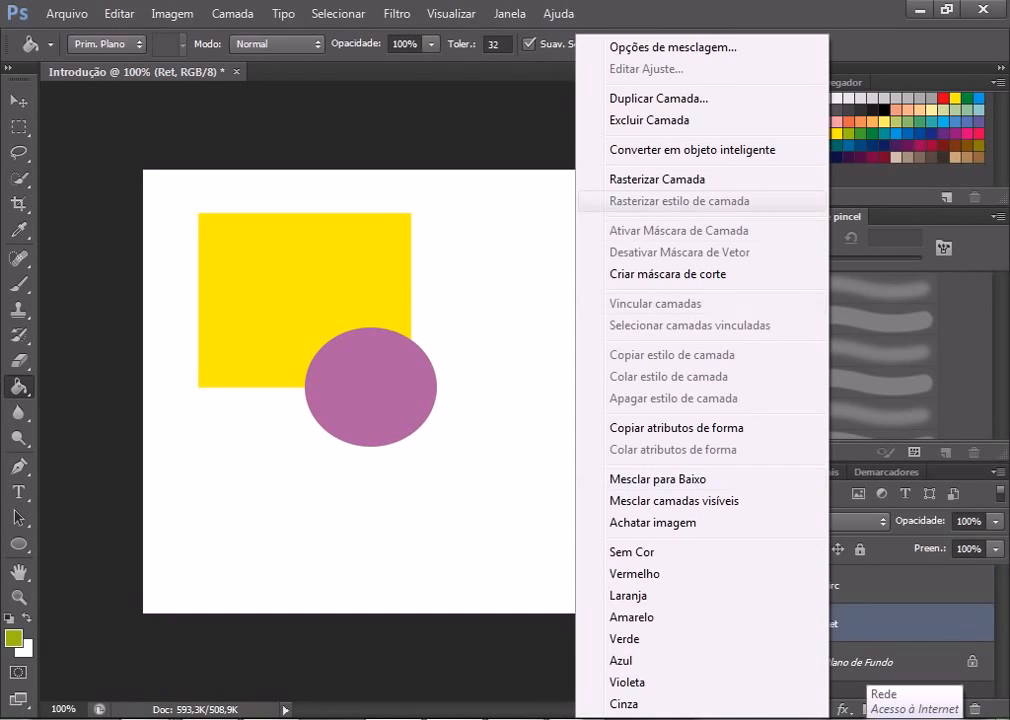
click(657, 179)
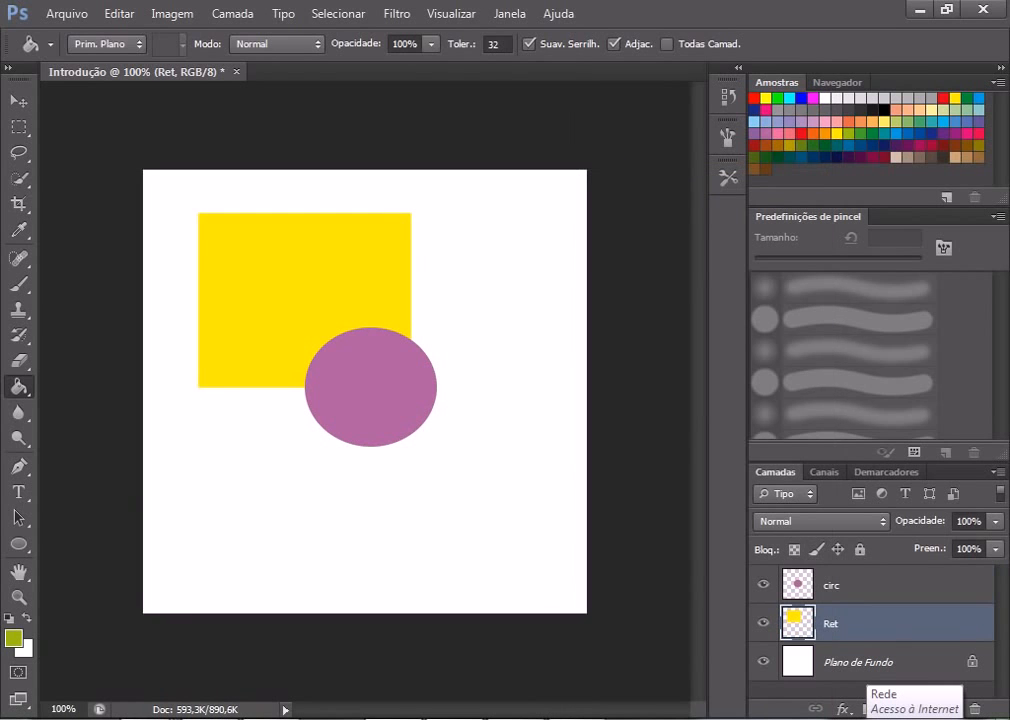
Step: Try filling the rectangle's area with olive green while the circ layer is active, and undo the fill
click(868, 585)
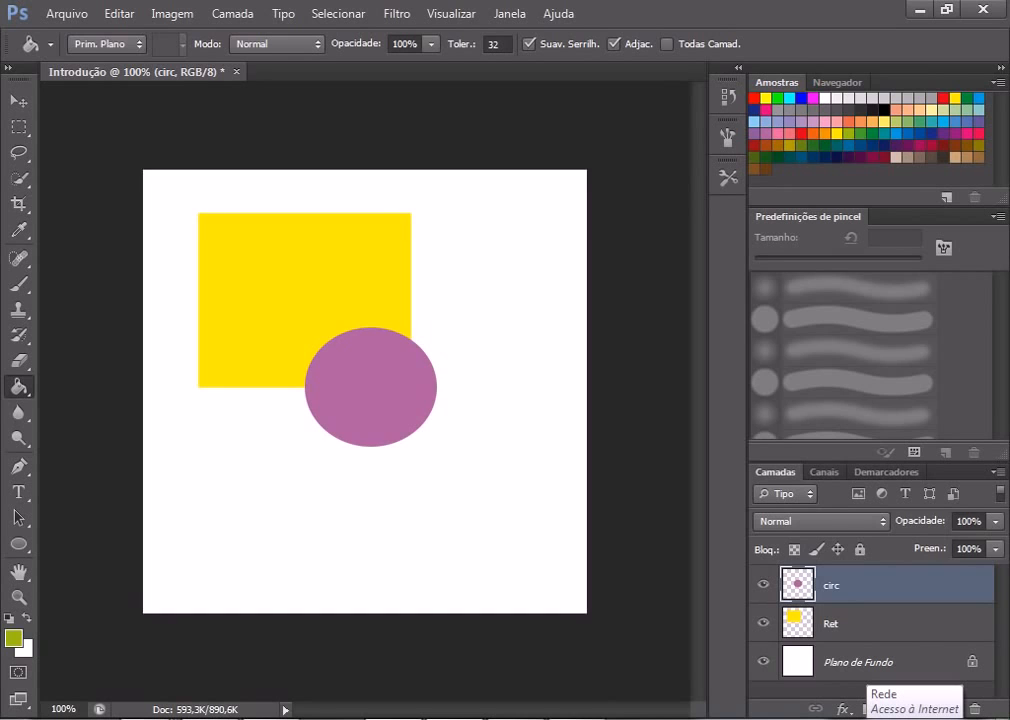
click(256, 272)
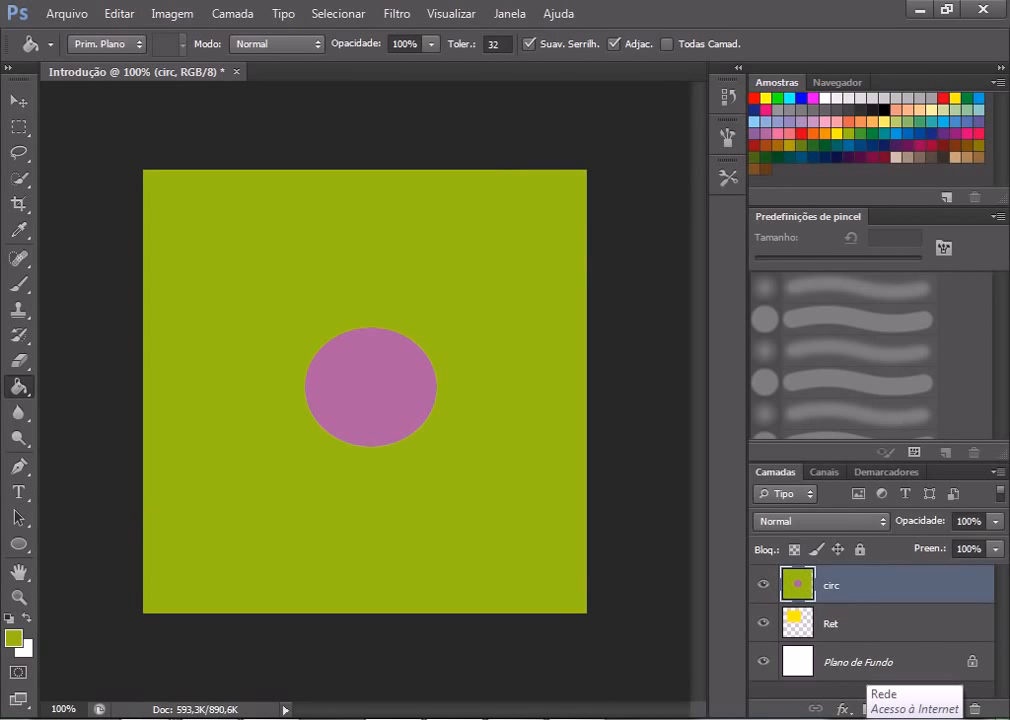
key(ctrl+z)
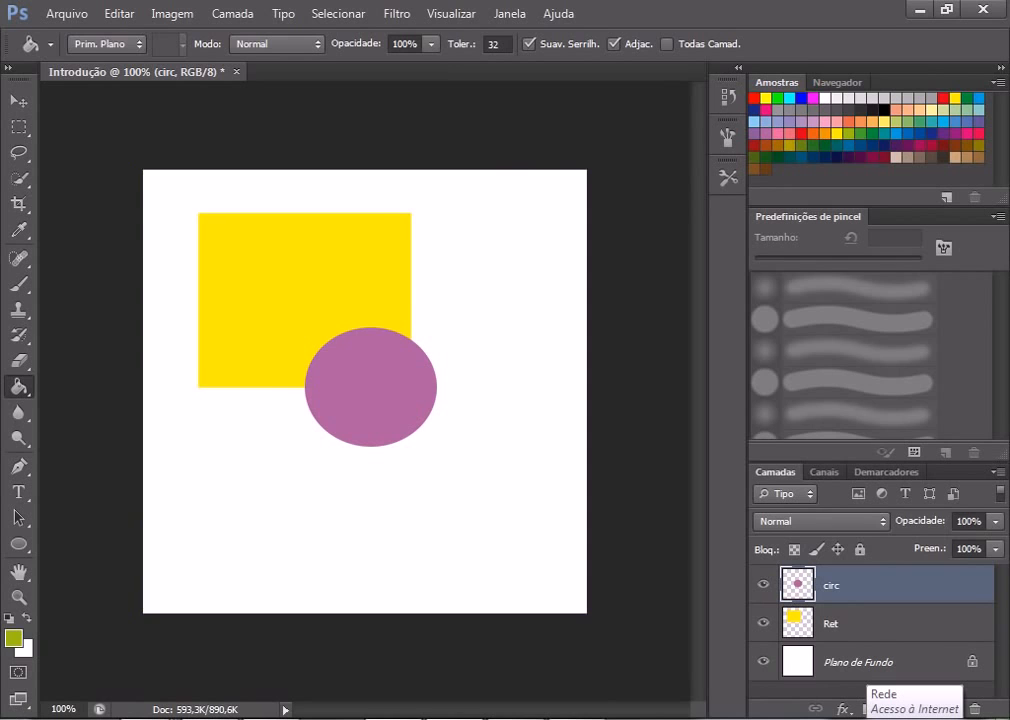
Step: Hide and show the Ret layer, and fill the rectangle on that layer with the olive green foreground colour
click(763, 623)
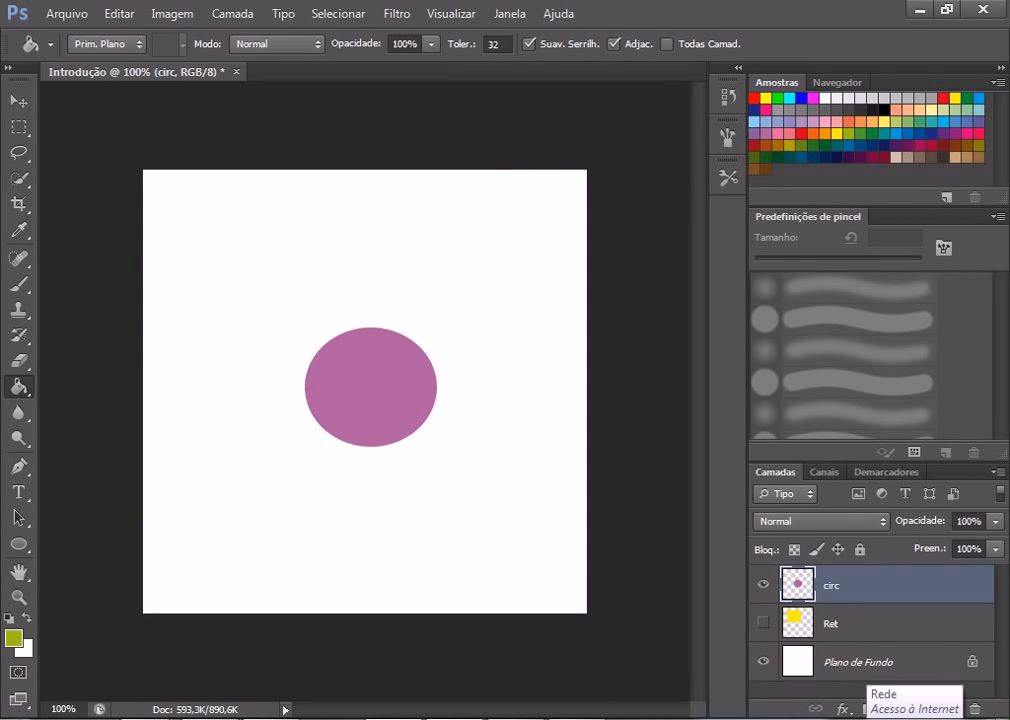
click(763, 623)
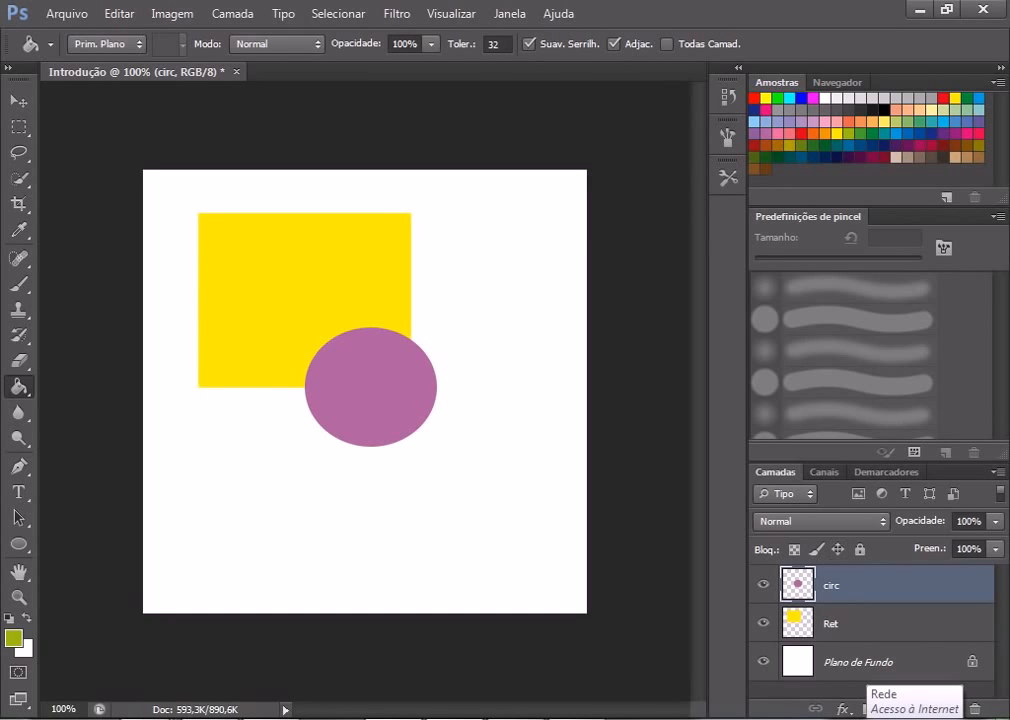
click(871, 623)
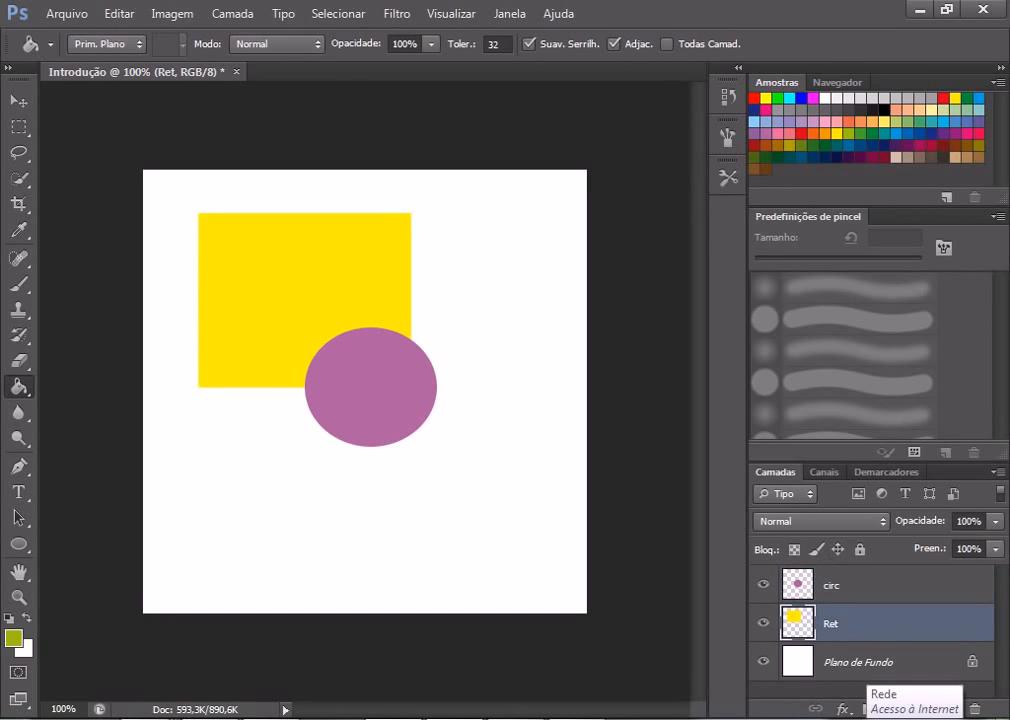
click(304, 270)
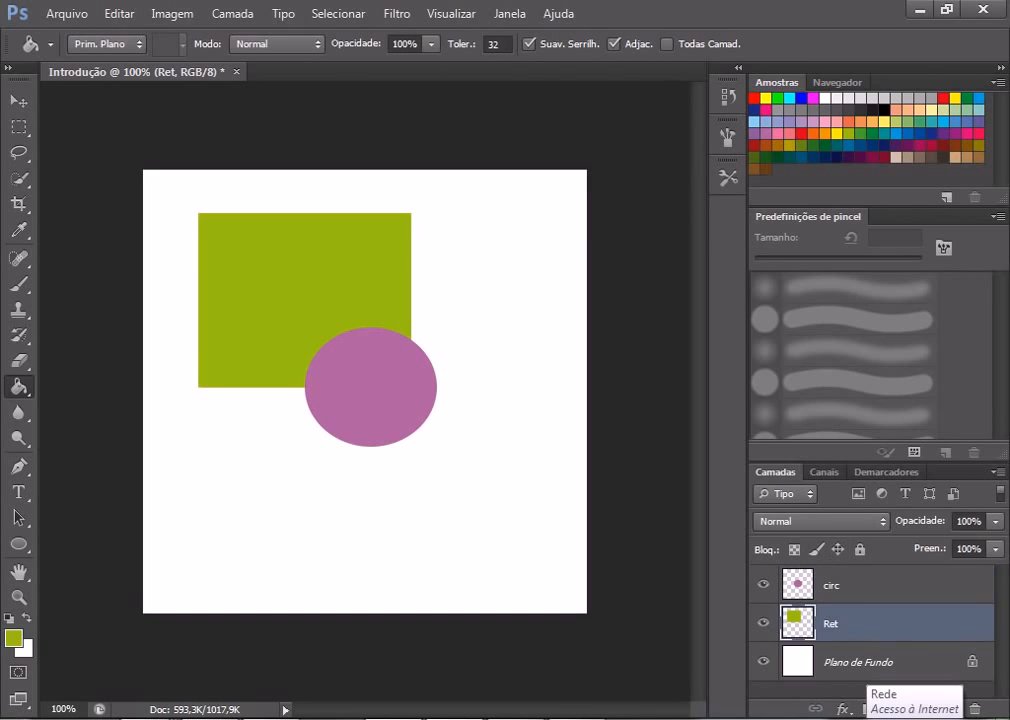
Step: Set the foreground colour to blue #3936d9 and fill the ellipse on the circ layer with it
click(880, 585)
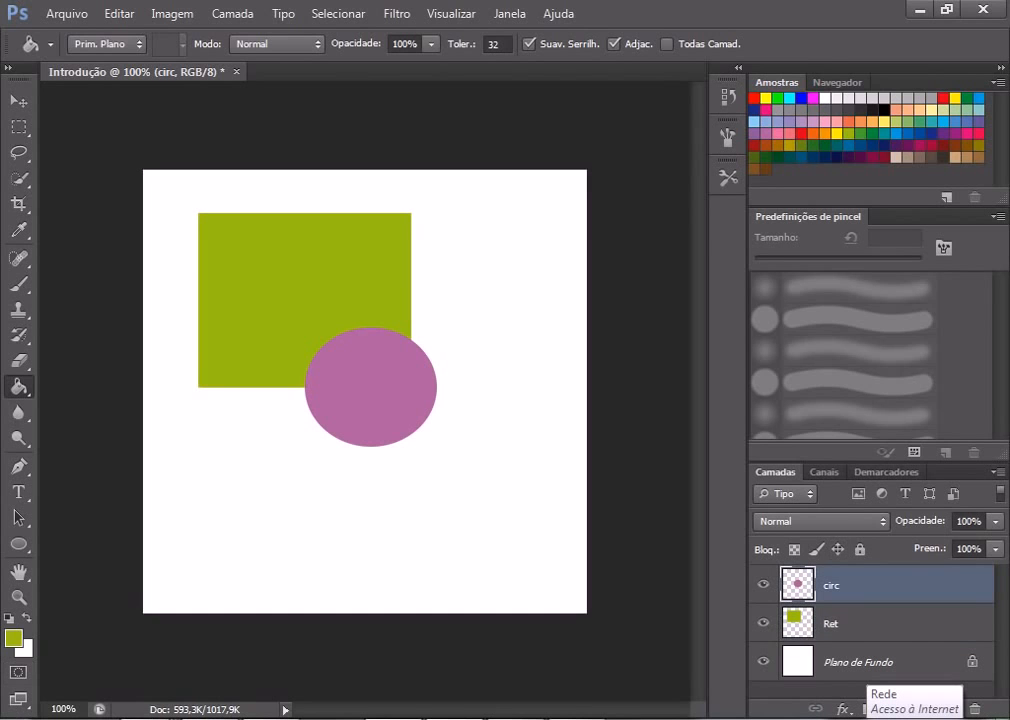
click(14, 638)
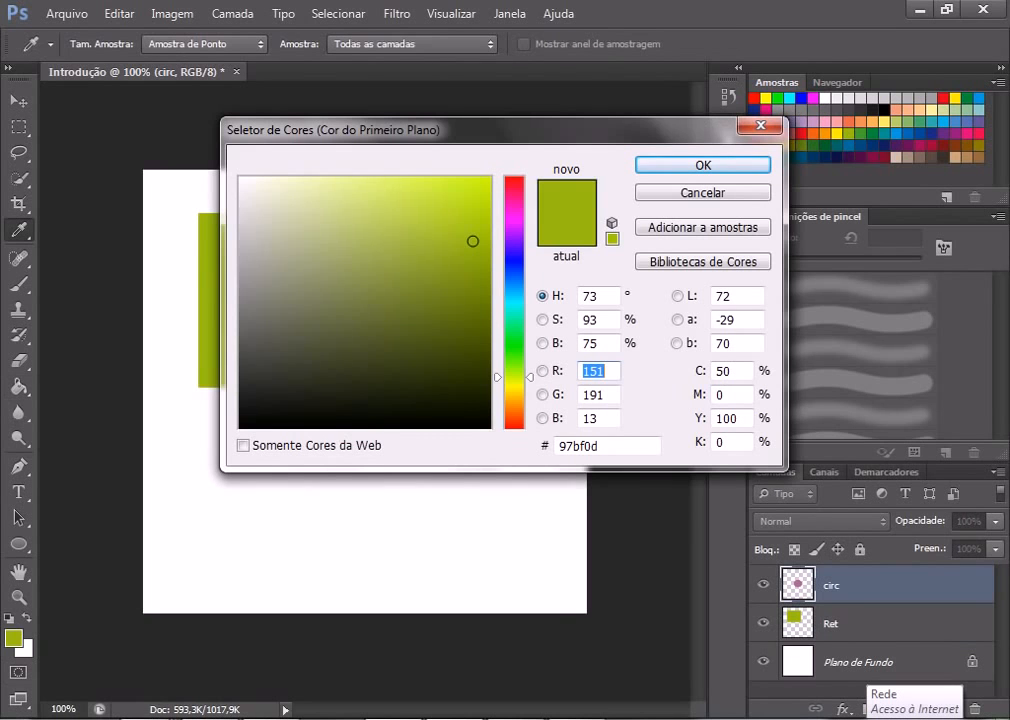
click(514, 259)
mouse_move(514, 259)
mouse_down()
mouse_move(514, 369)
mouse_move(514, 260)
mouse_move(473, 241)
mouse_move(399, 237)
mouse_move(241, 179)
mouse_up()
click(245, 427)
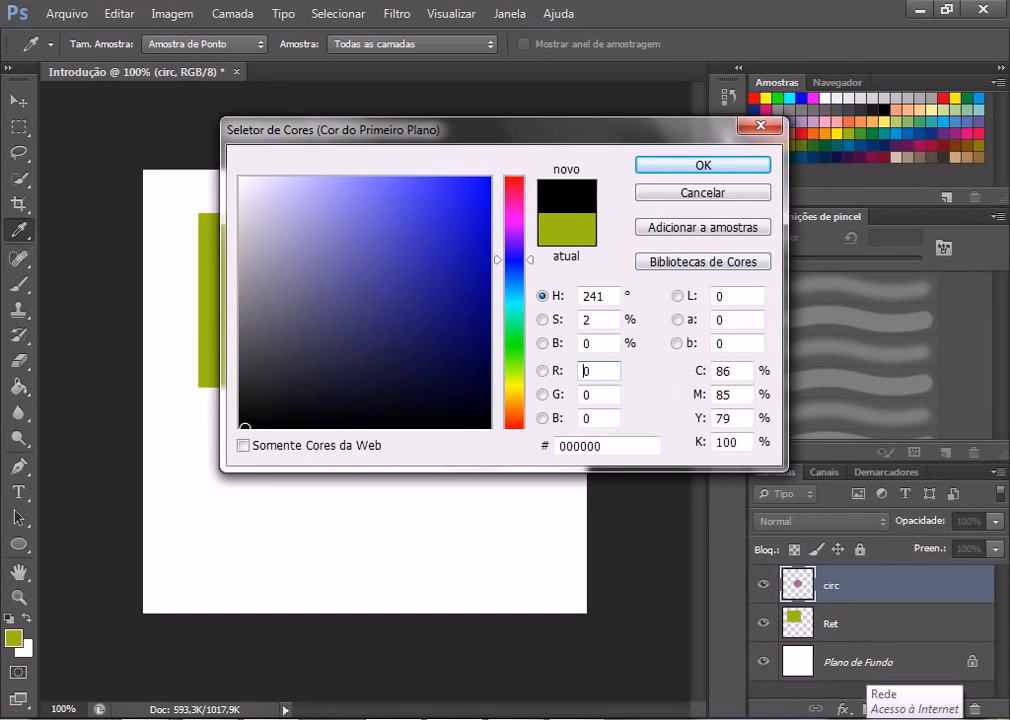
mouse_move(245, 427)
mouse_down()
mouse_move(409, 291)
mouse_move(401, 237)
mouse_move(428, 214)
mouse_up()
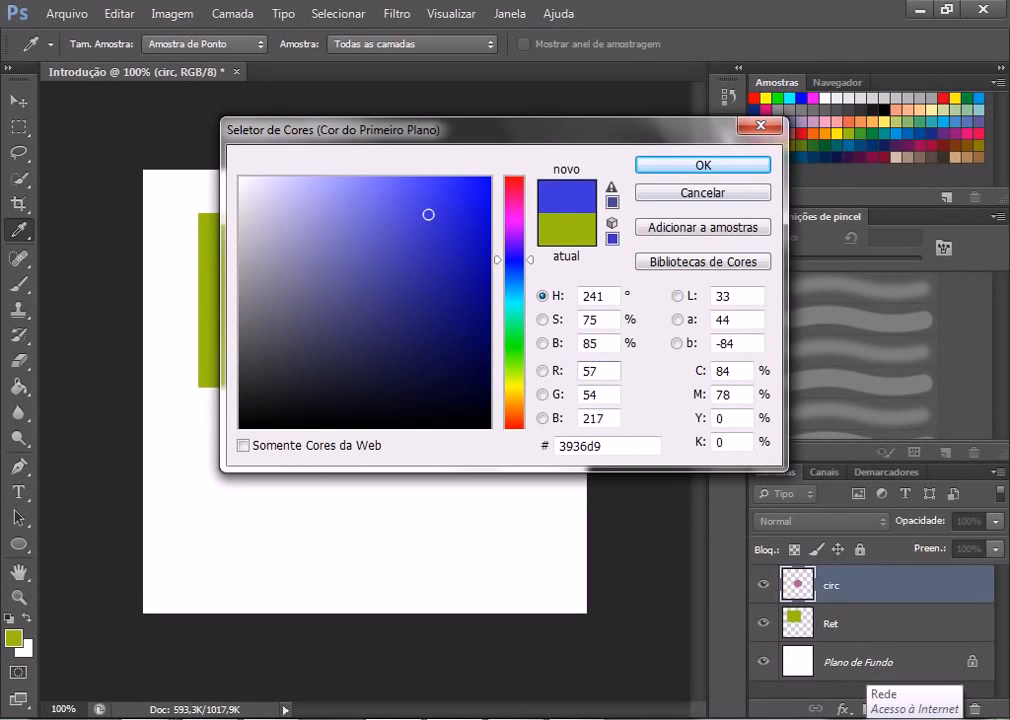
click(703, 165)
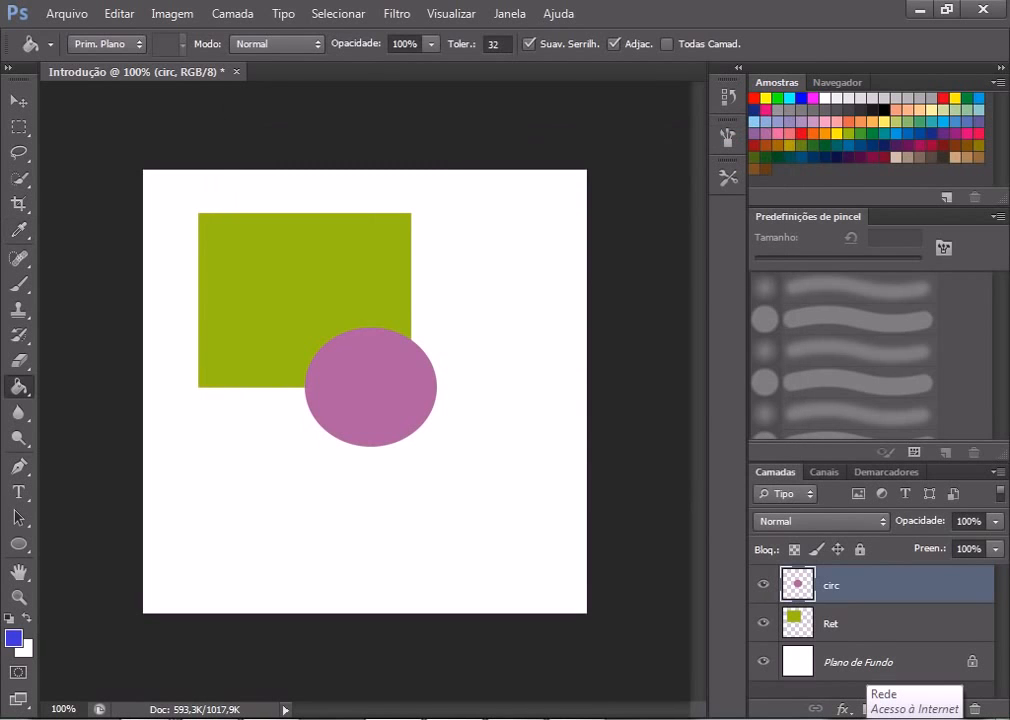
click(370, 387)
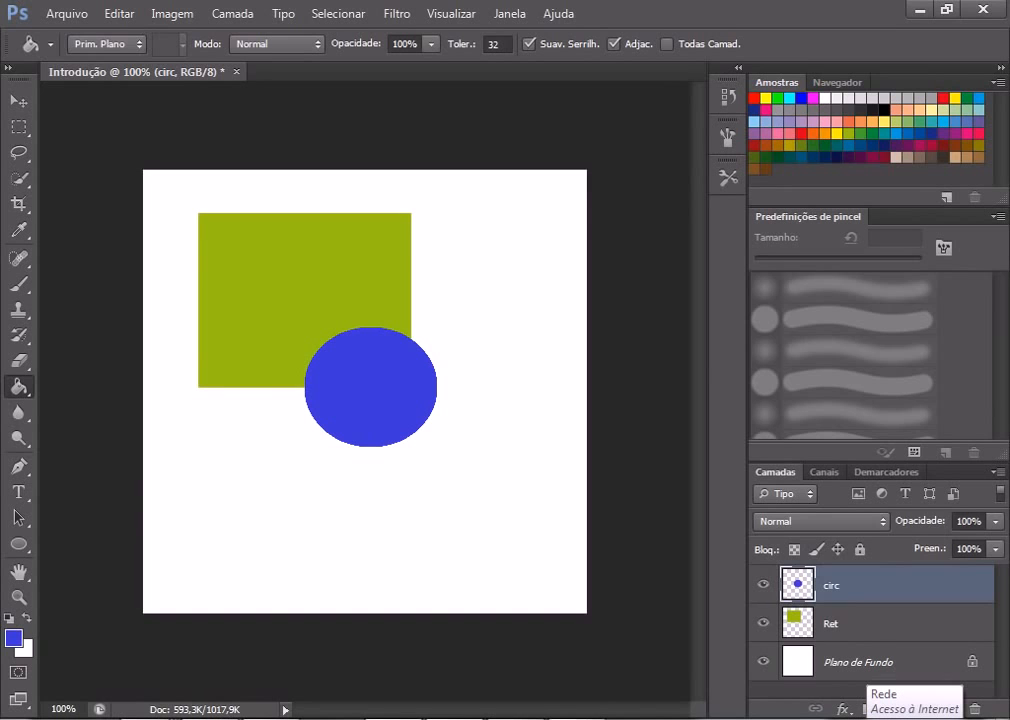
click(576, 719)
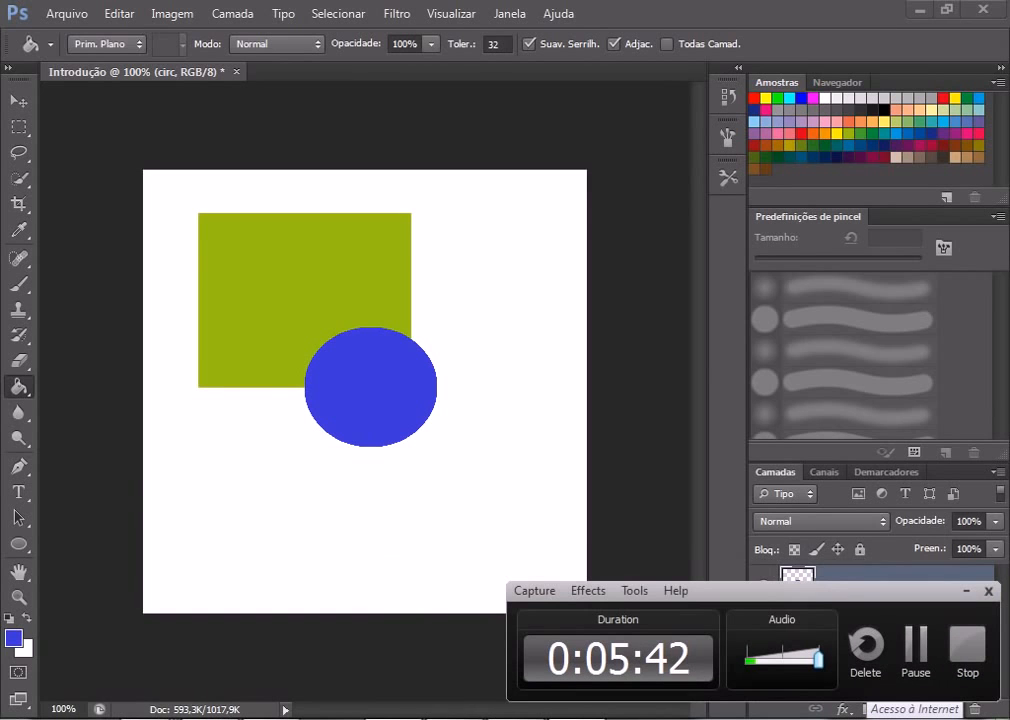